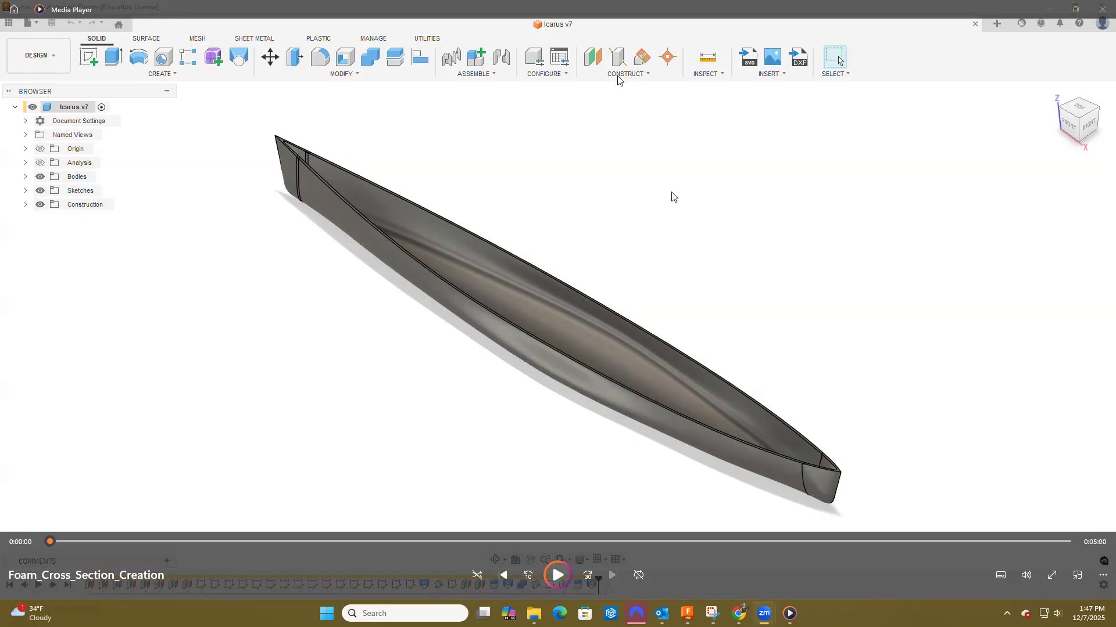
click(559, 576)
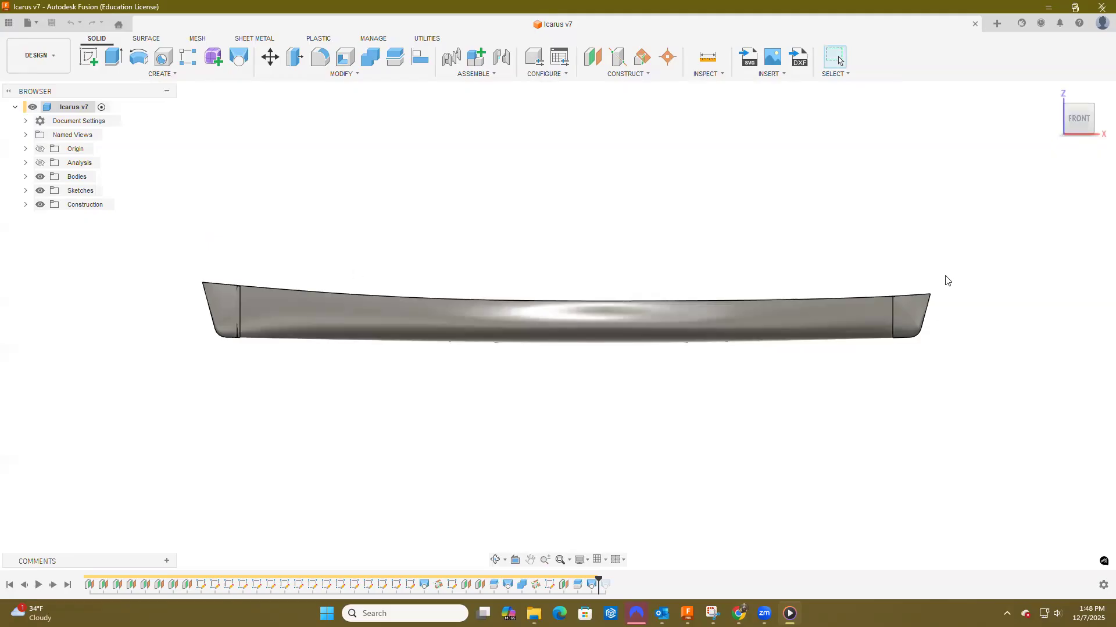
Create a construction plane offset 12 in from the YZ plane at the hull's end.
click(591, 56)
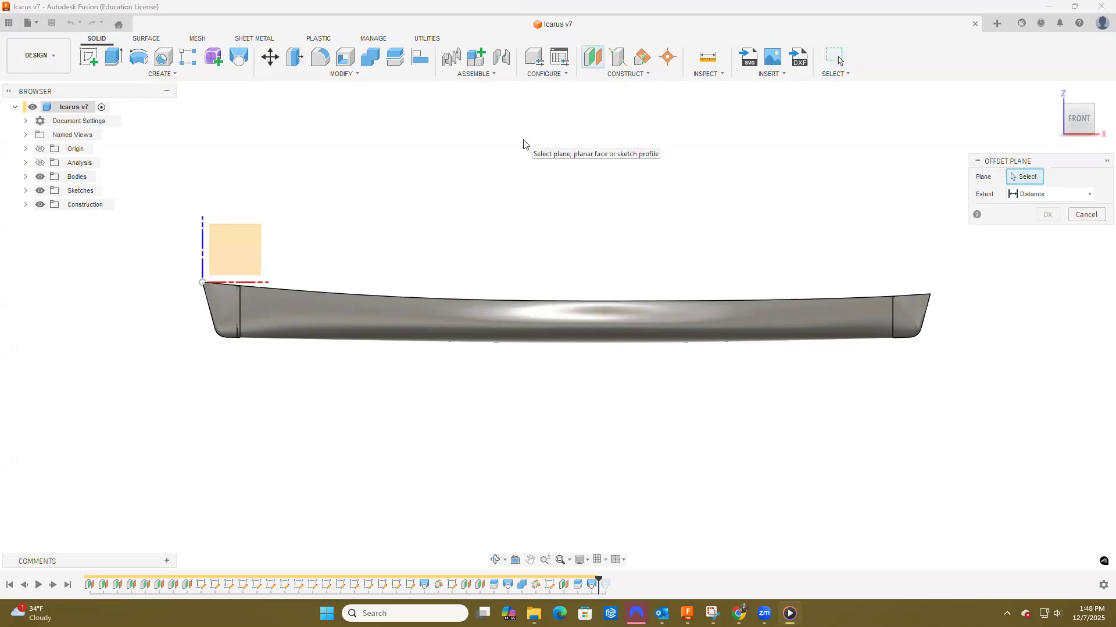
shift+middle_drag(519, 139, 482, 148)
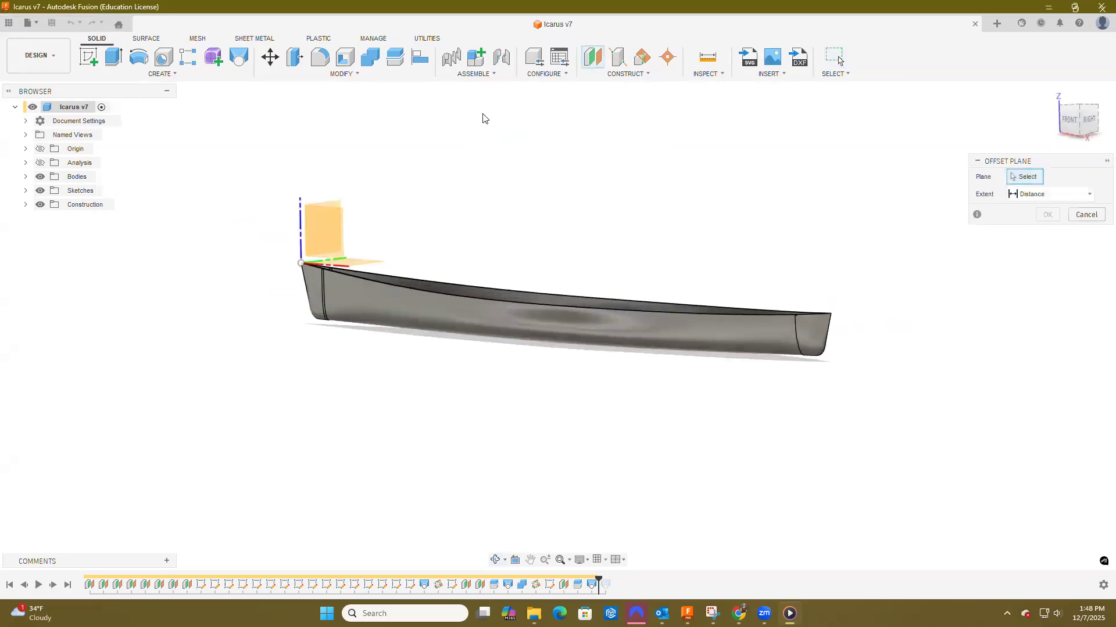
click(336, 202)
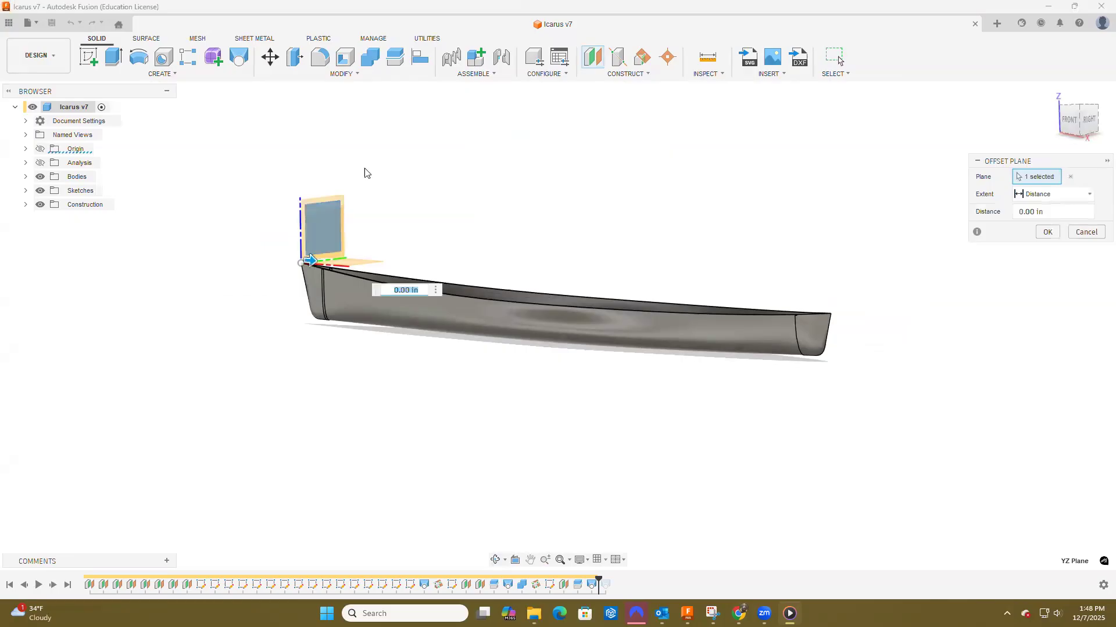
click(1072, 125)
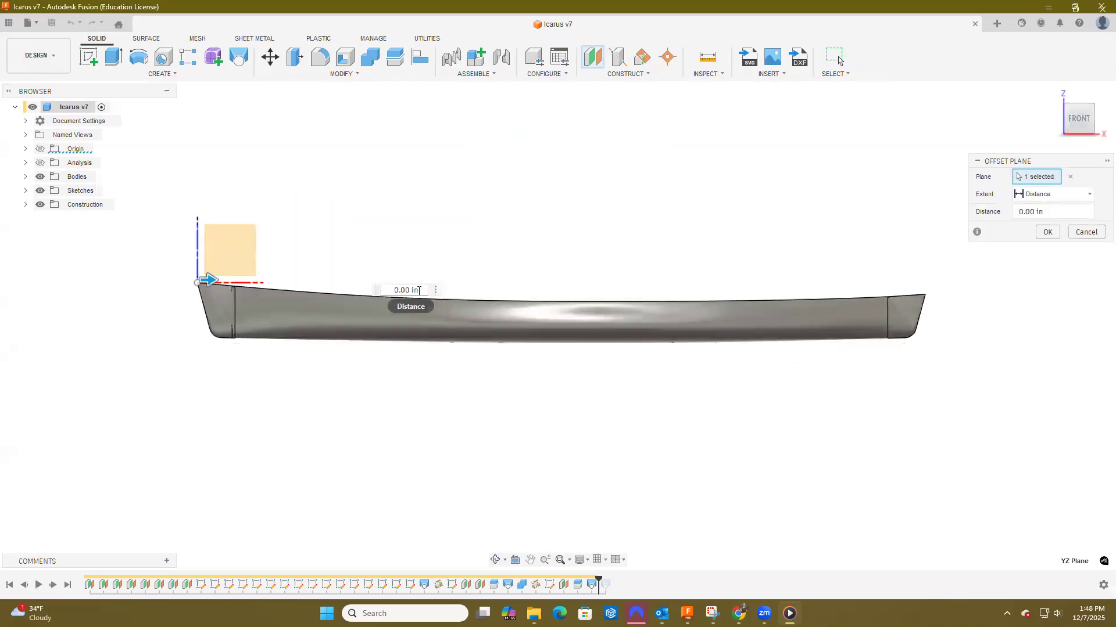
click(385, 289)
text(12)
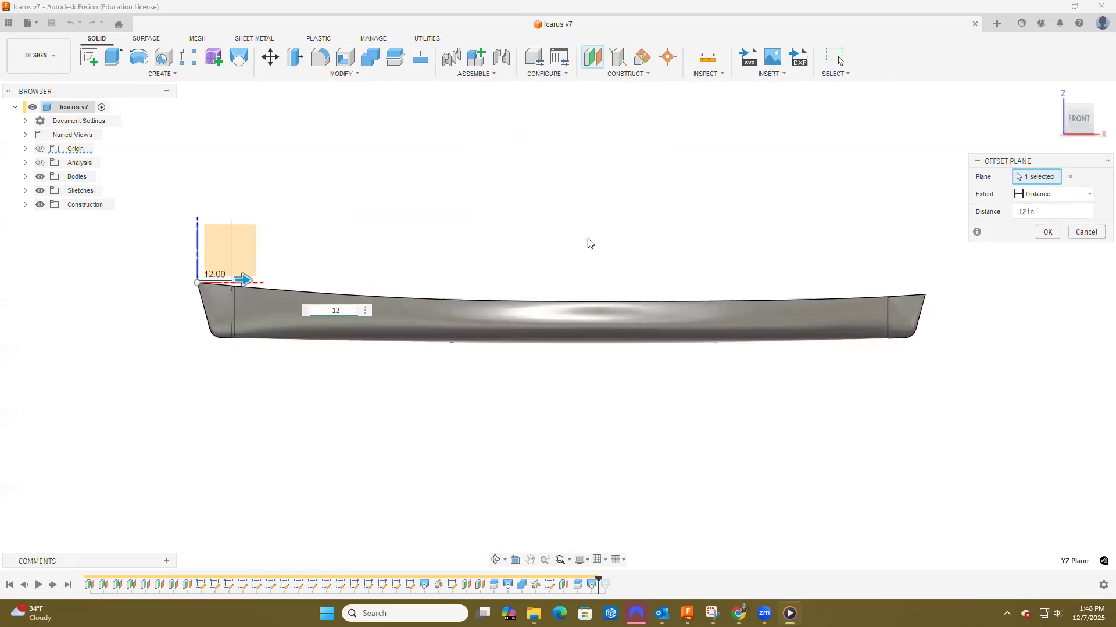
click(1047, 232)
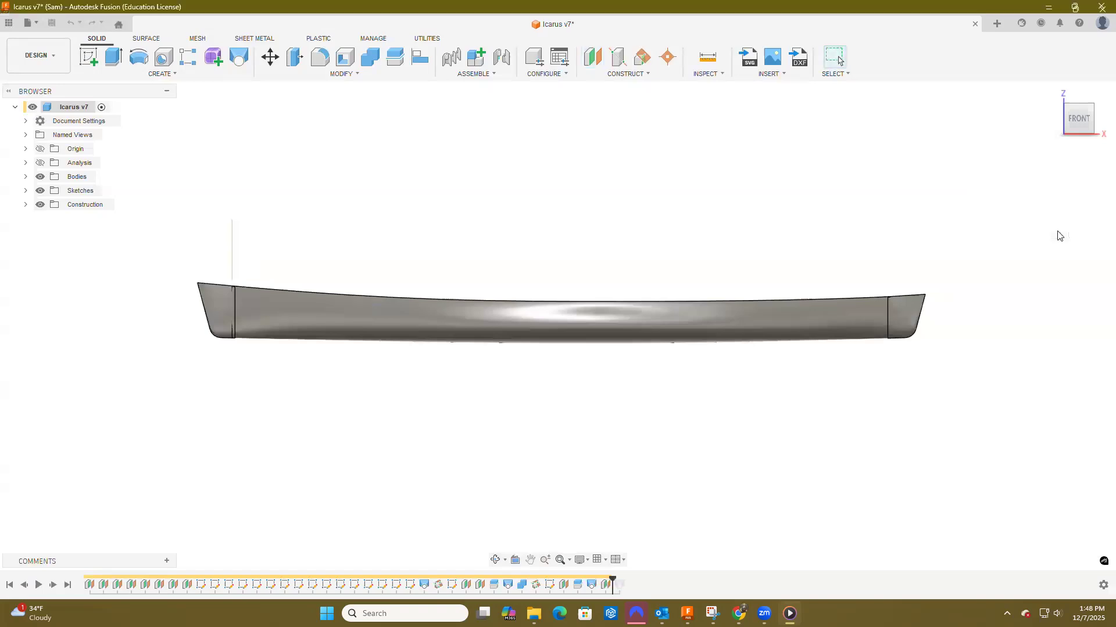
Split the hull body using the 12 in offset plane as the splitting tool.
scroll(193, 257, up, 2)
scroll(194, 255, up, 3)
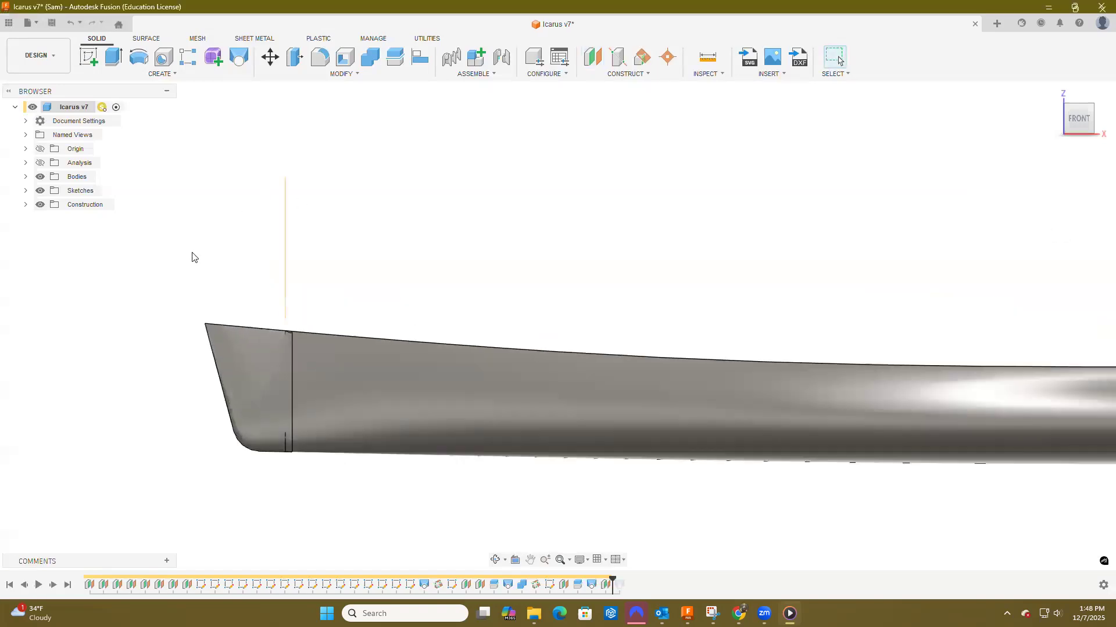
shift+middle_drag(391, 217, 366, 219)
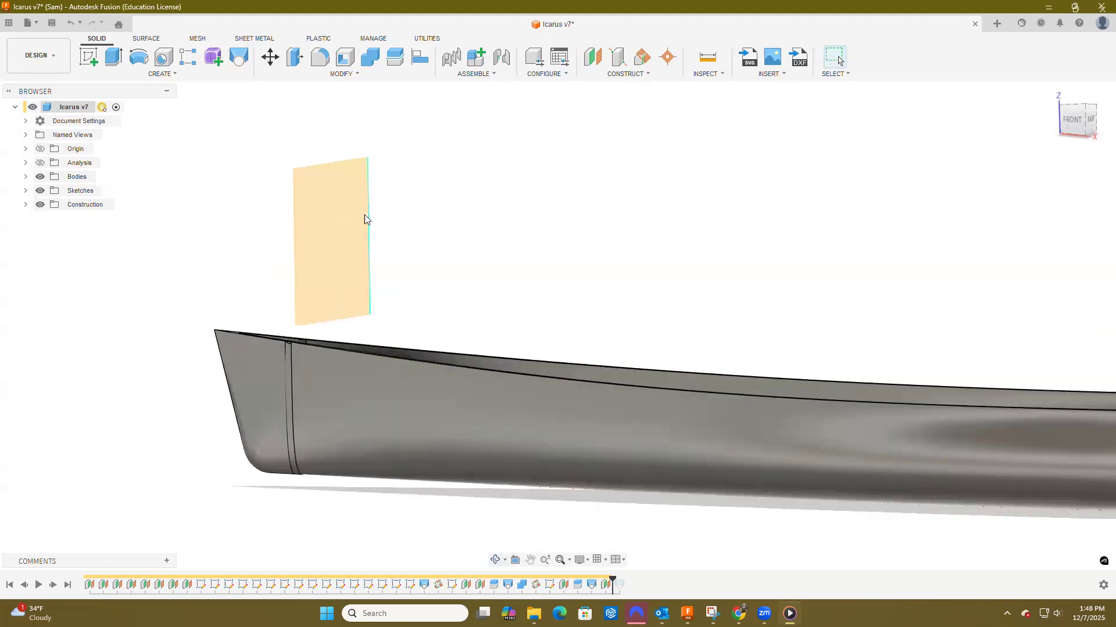
click(398, 60)
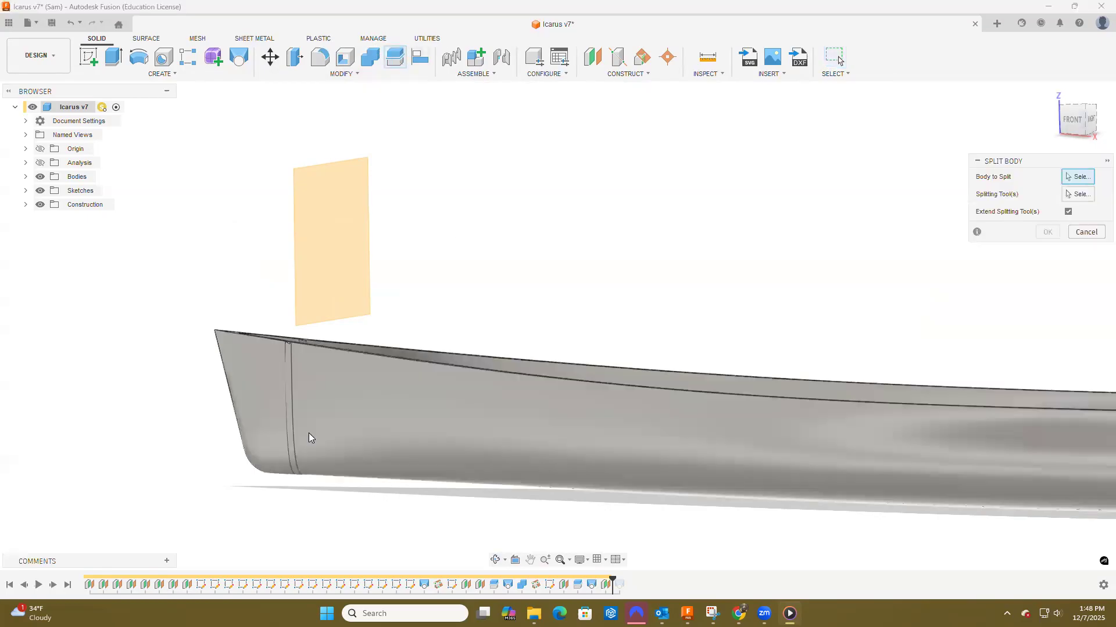
click(317, 427)
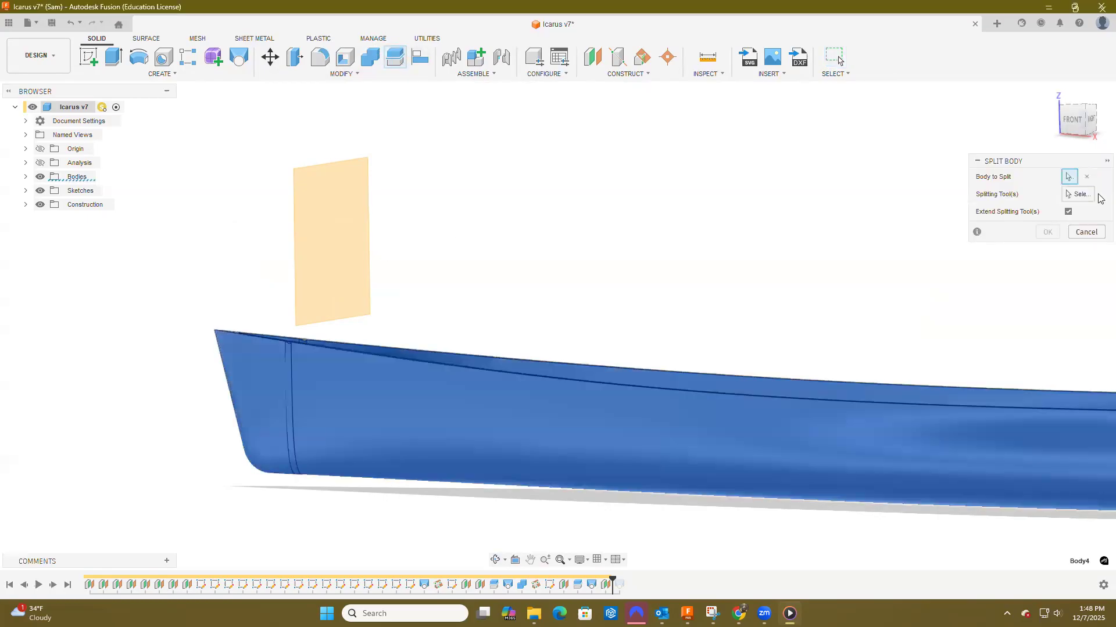
click(1079, 195)
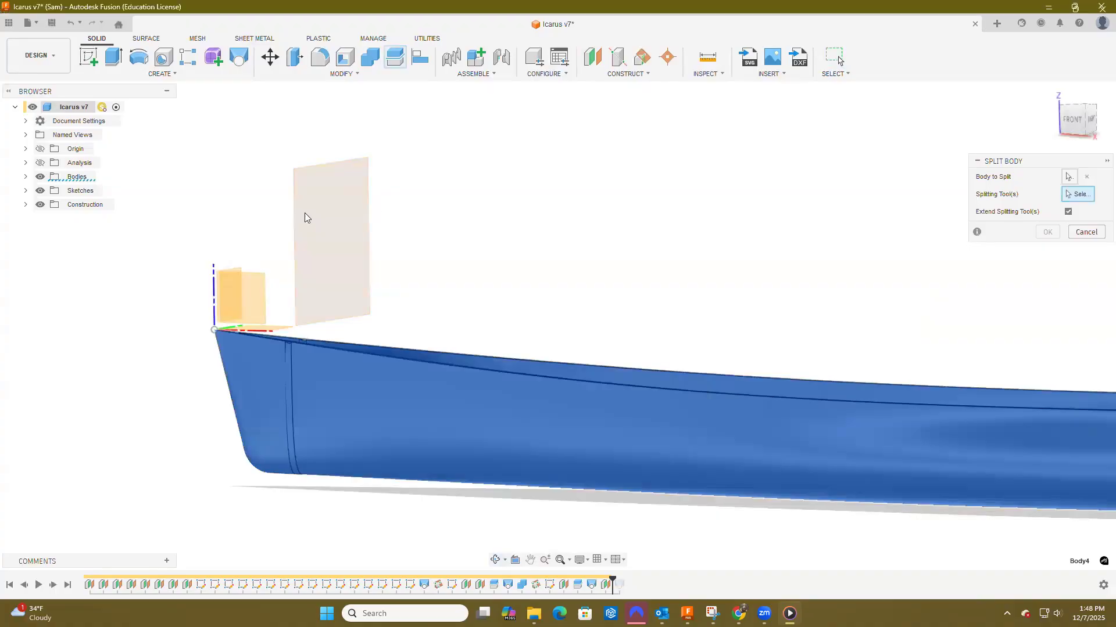
click(359, 156)
click(1055, 215)
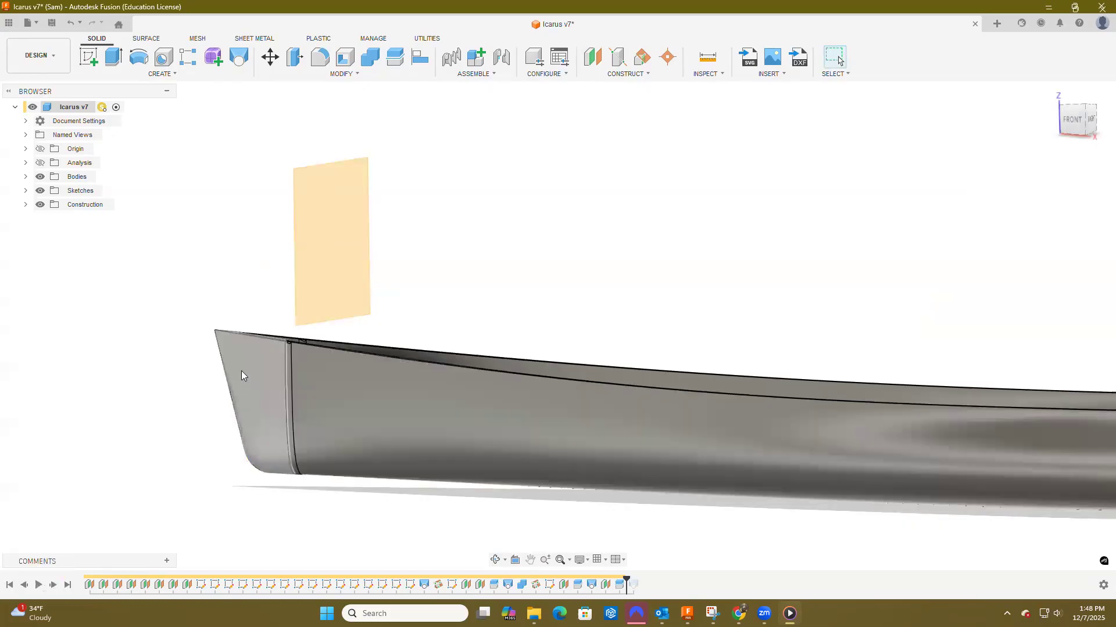
Hide Body2 and the hull's end piece, Body4, leaving only Body5 shown.
click(25, 177)
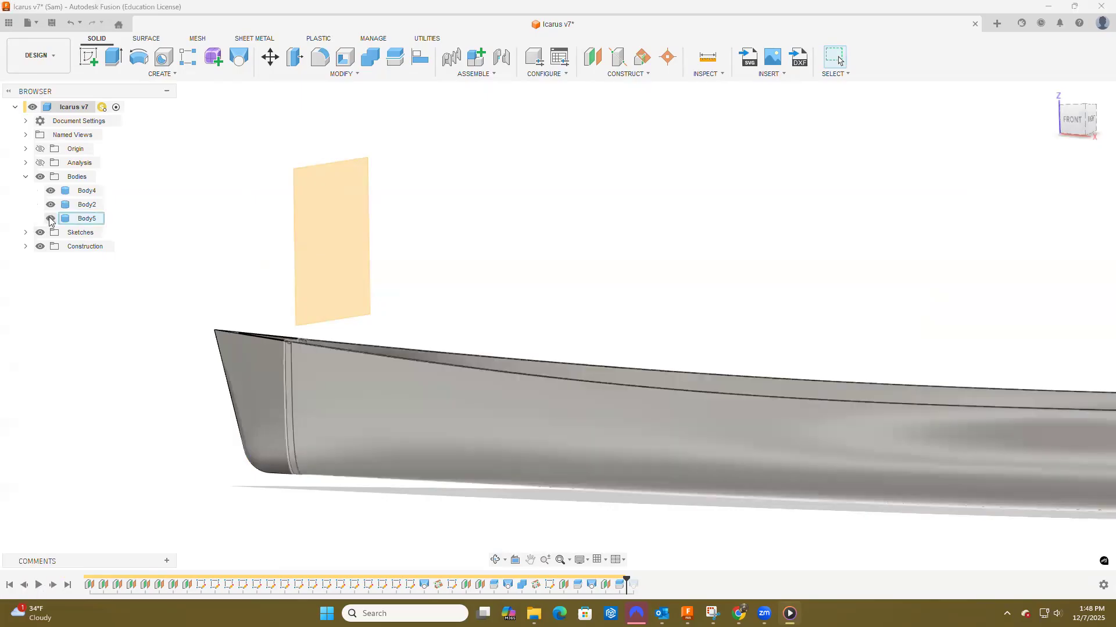
click(50, 205)
click(66, 220)
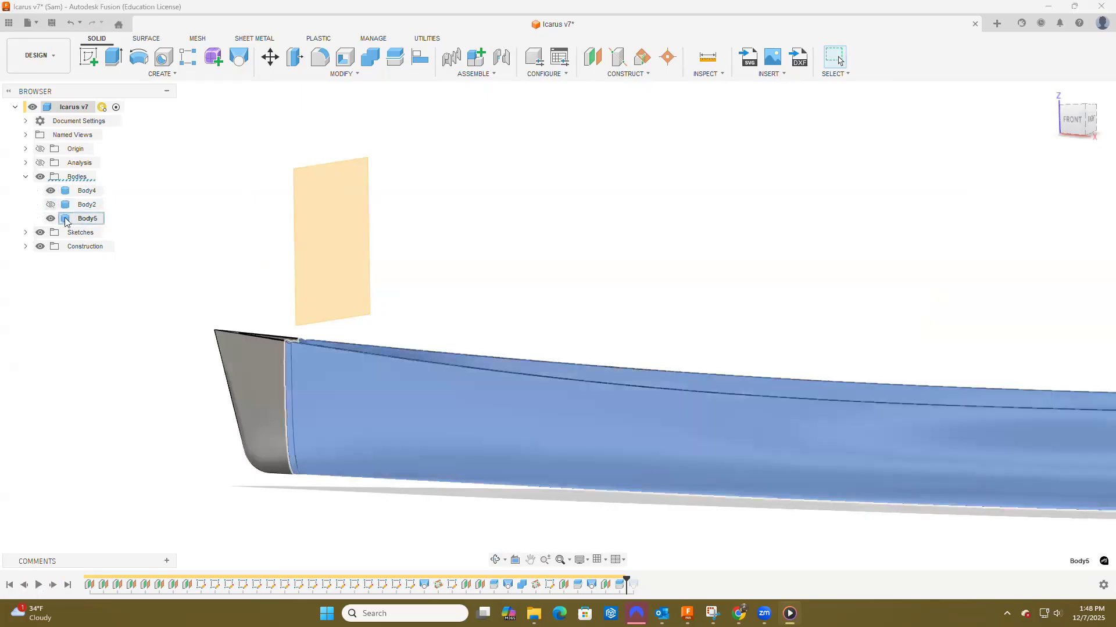
click(66, 193)
key(Escape)
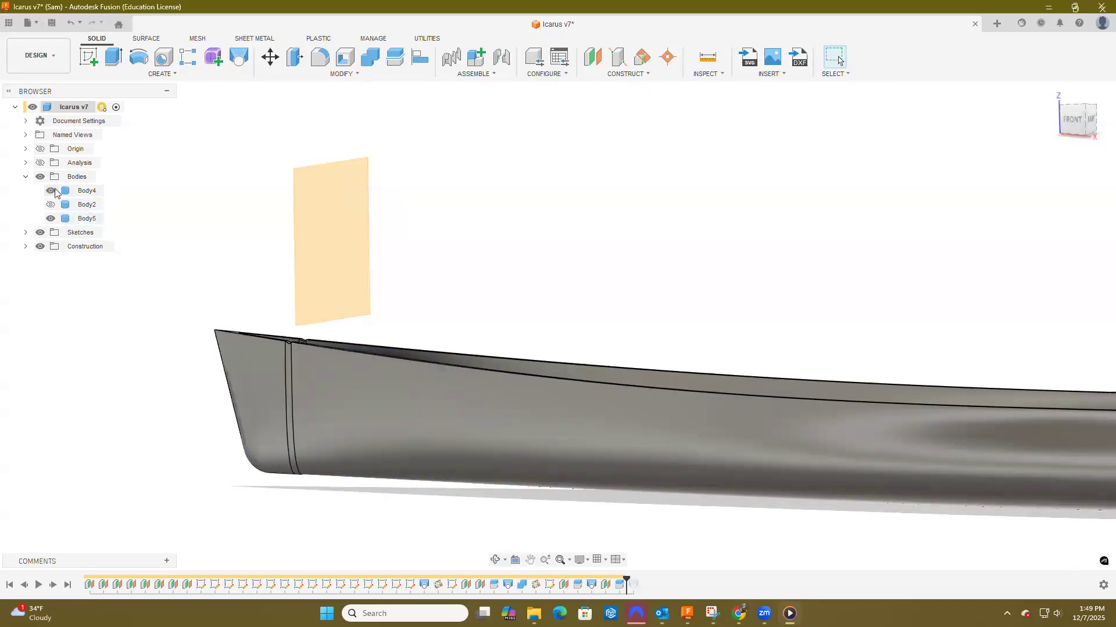
click(51, 191)
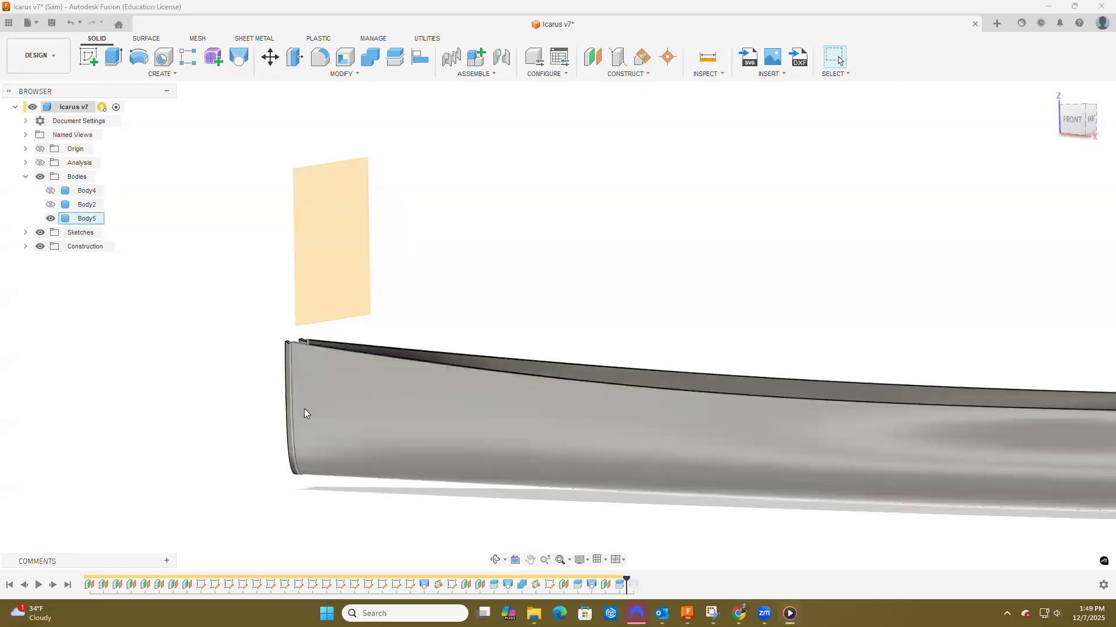
Create a second construction plane offset 24 in from the YZ plane.
click(593, 56)
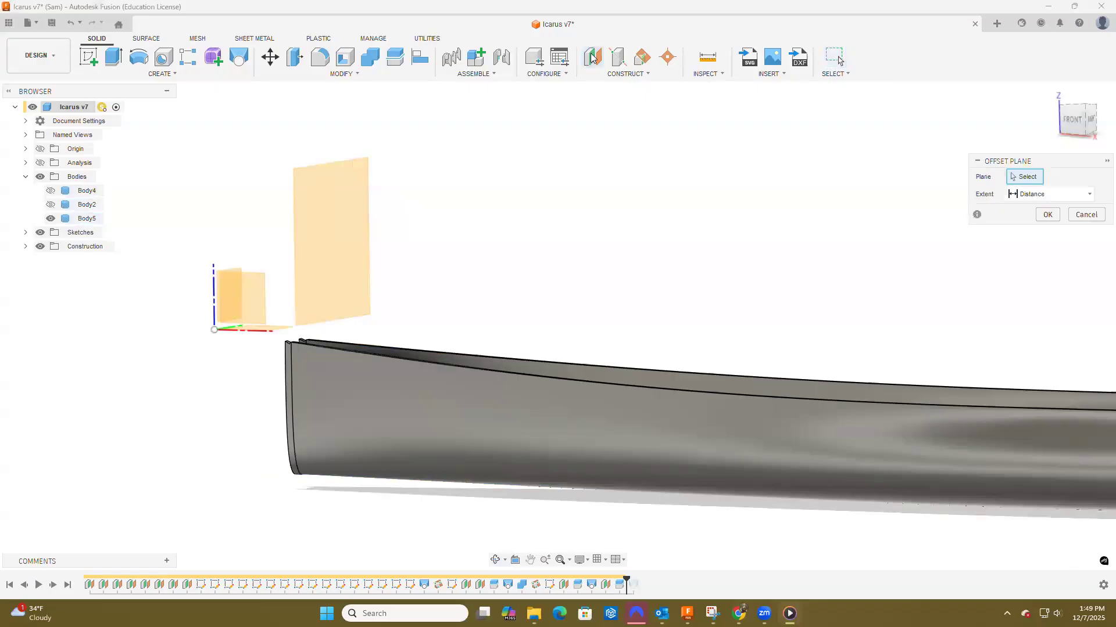
click(243, 265)
text(24)
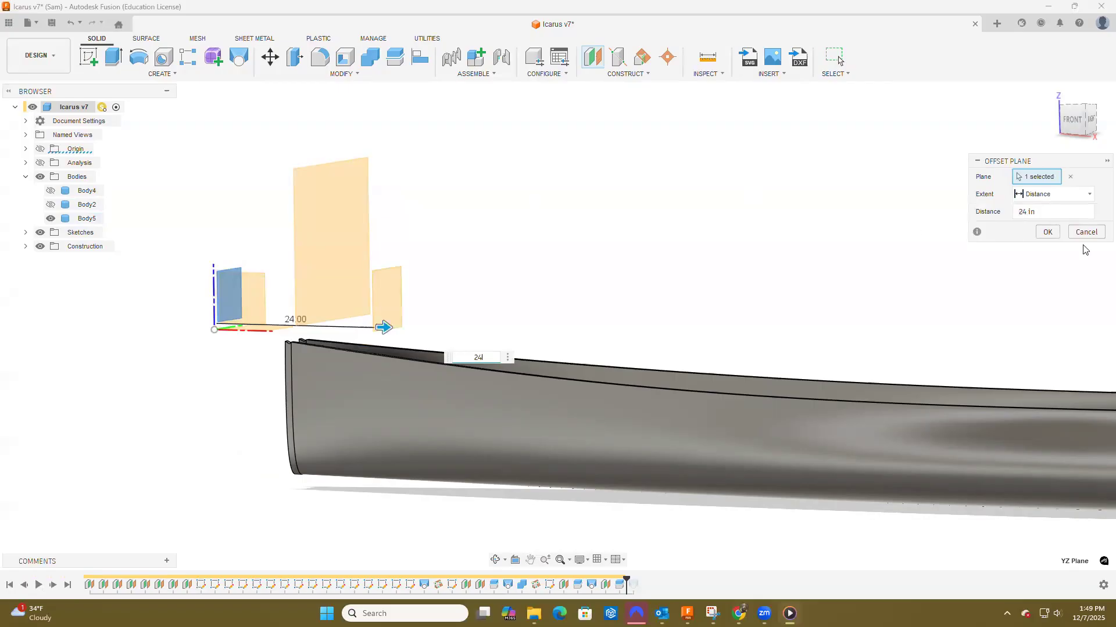
click(1047, 232)
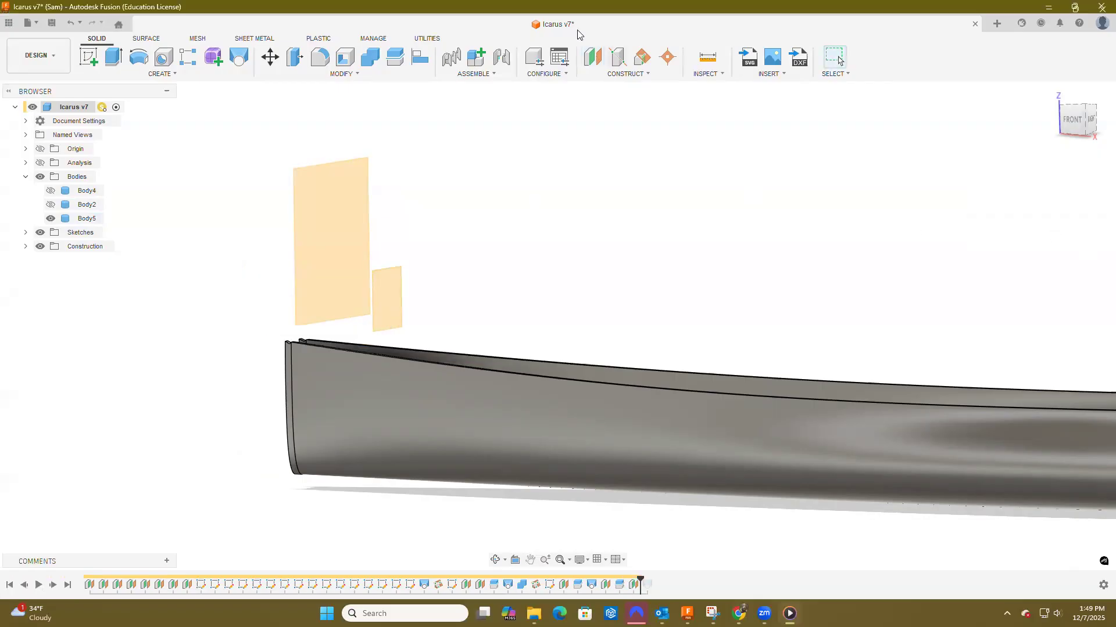
Split Body5 using the 24 in offset plane as the splitting tool.
click(395, 56)
click(414, 379)
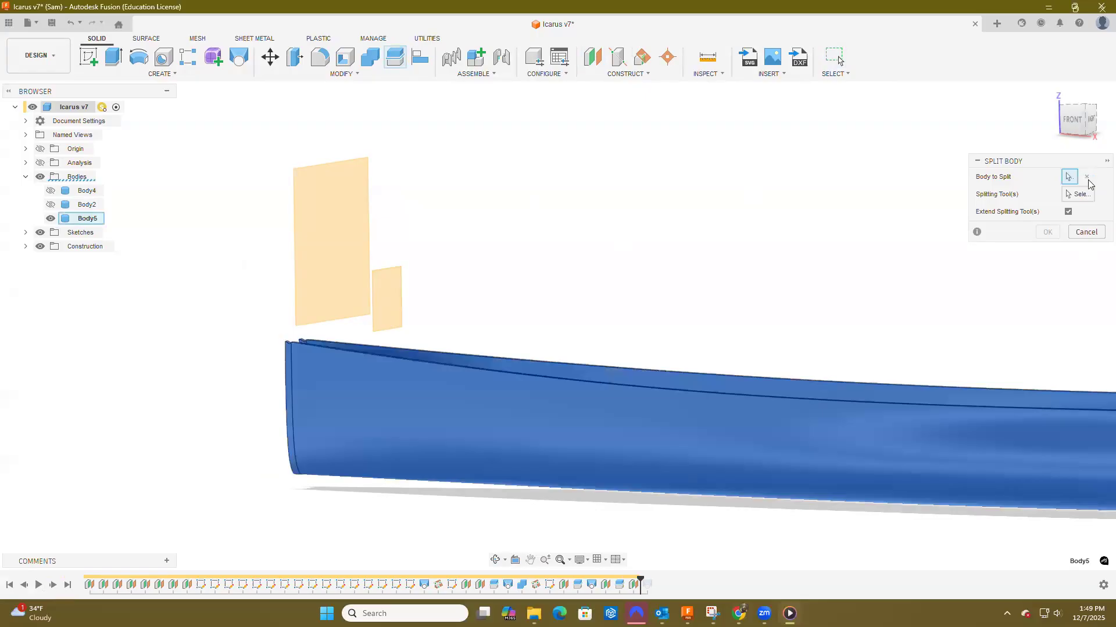
click(381, 306)
click(1047, 215)
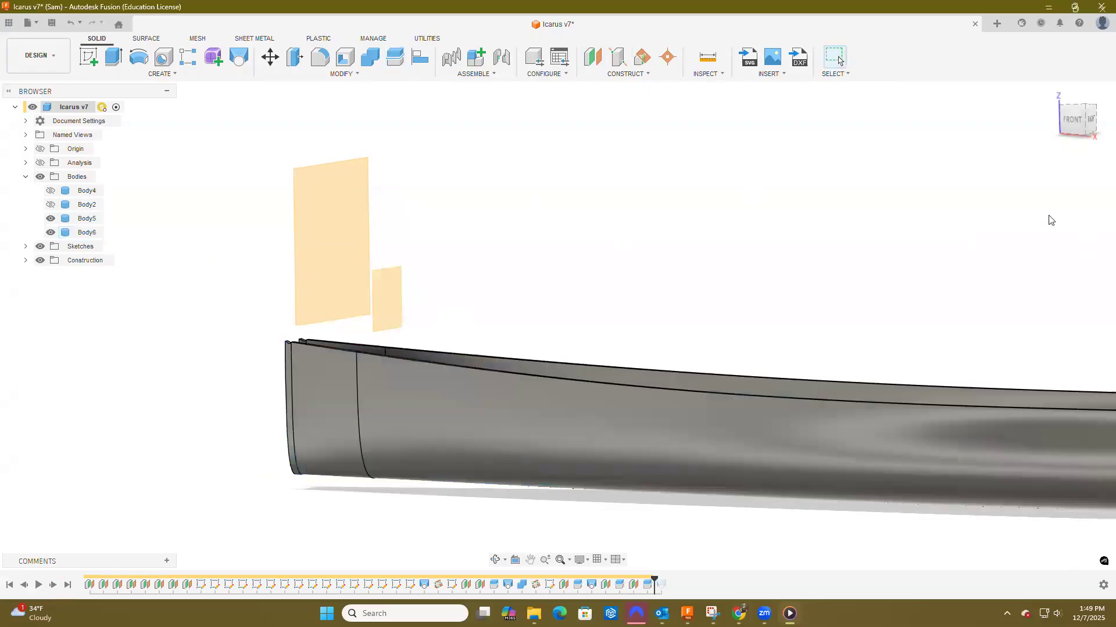
Hide the remaining long hull piece, Body6, and the construction planes Plane14 and Plane15.
click(430, 405)
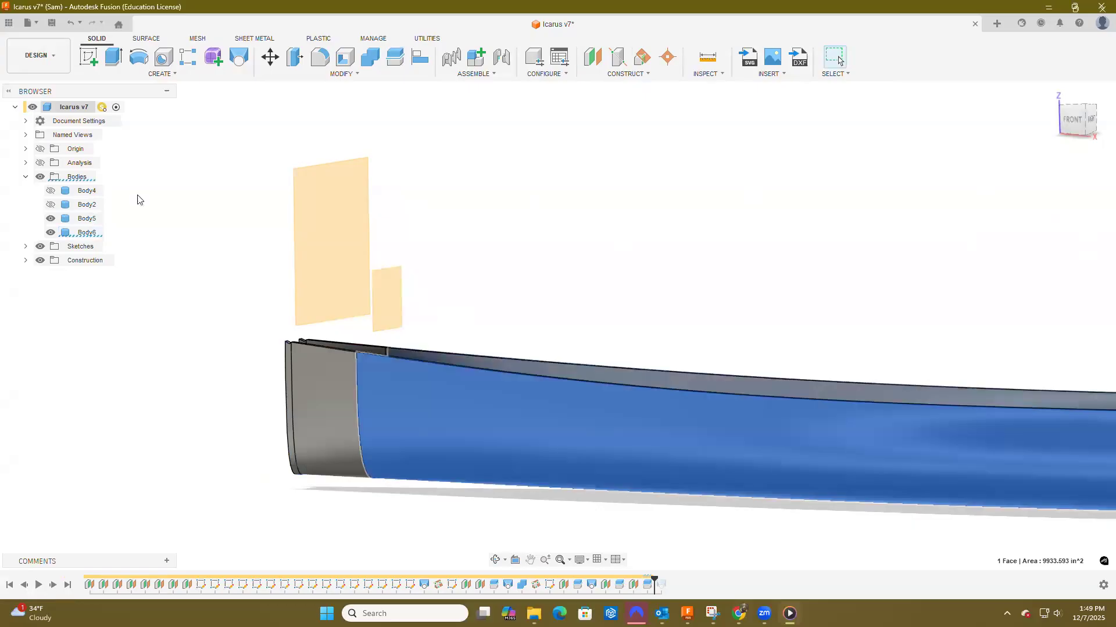
click(50, 233)
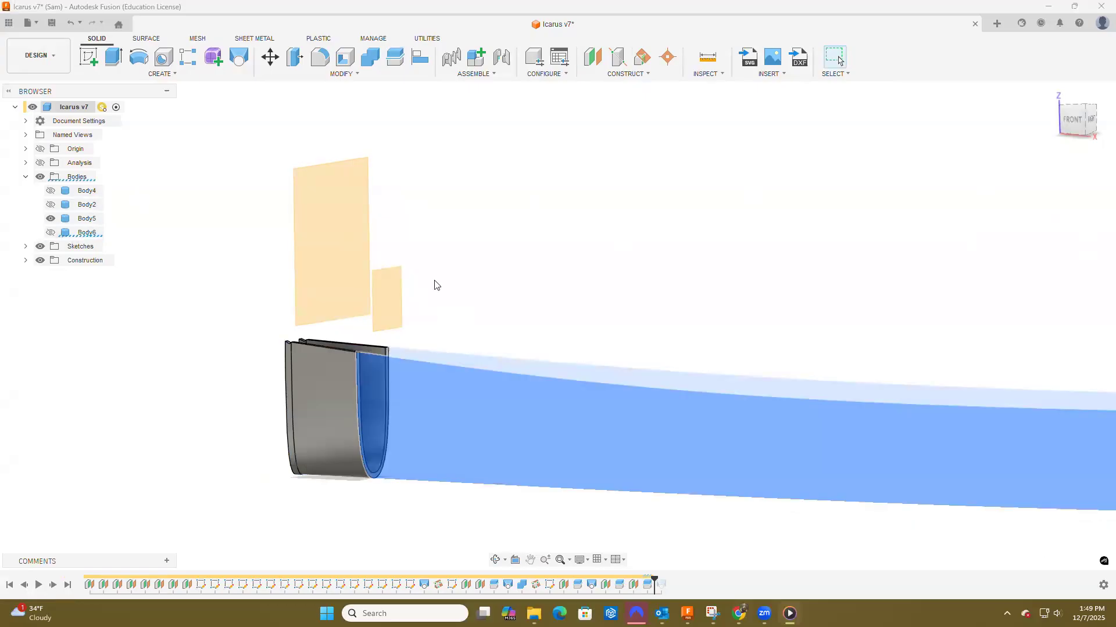
click(26, 261)
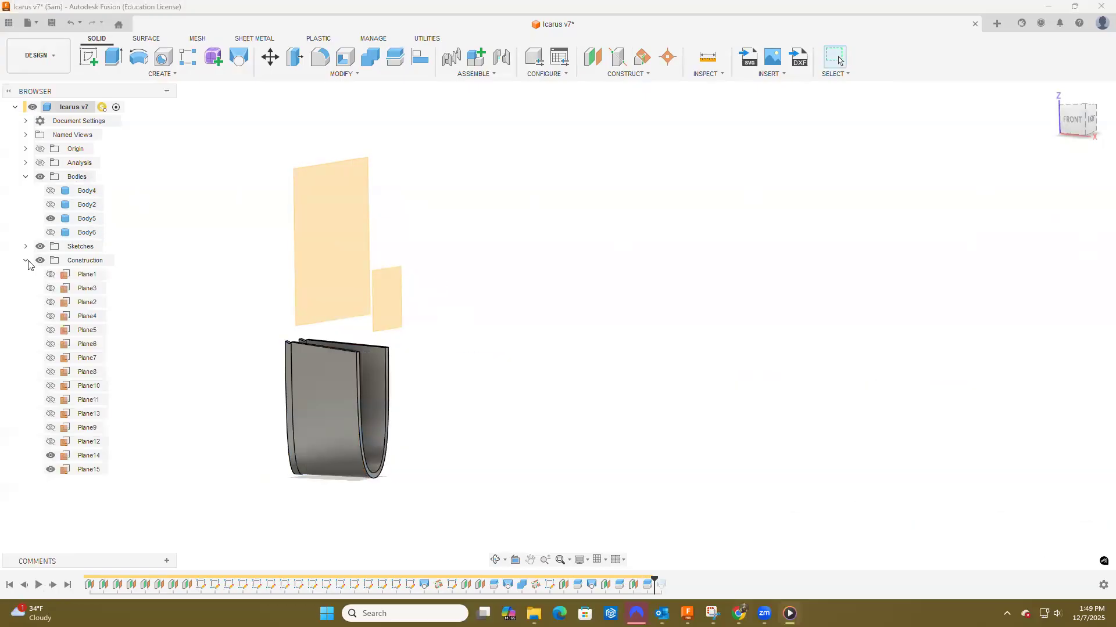
click(51, 455)
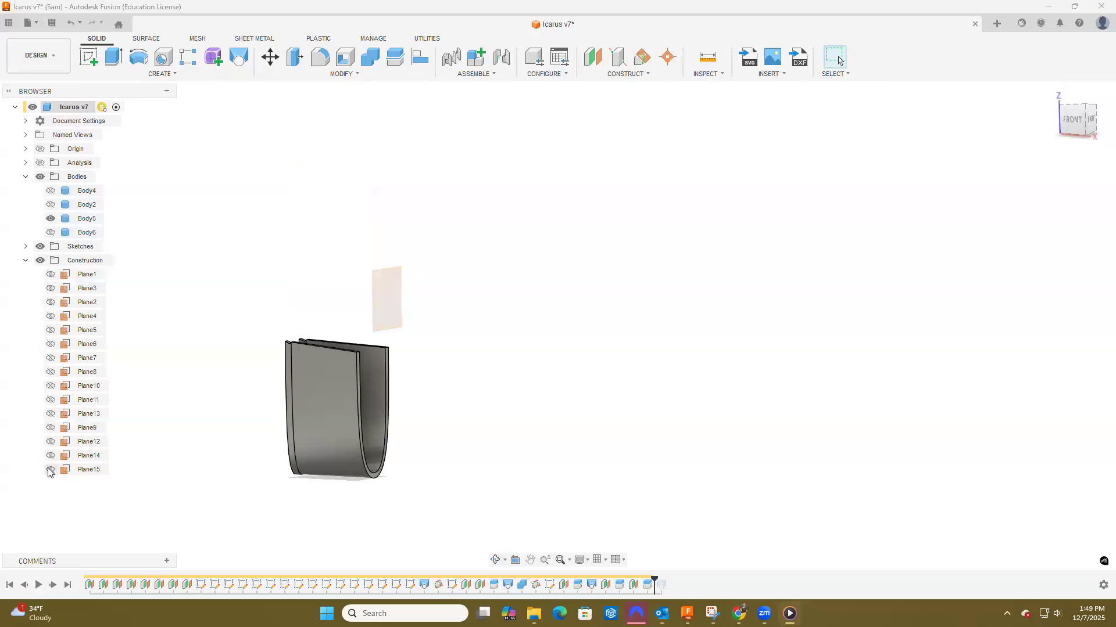
click(50, 470)
Start a sketch on the U-shaped end face of the isolated hull section, on its 12 in side.
shift+middle_drag(441, 281, 581, 244)
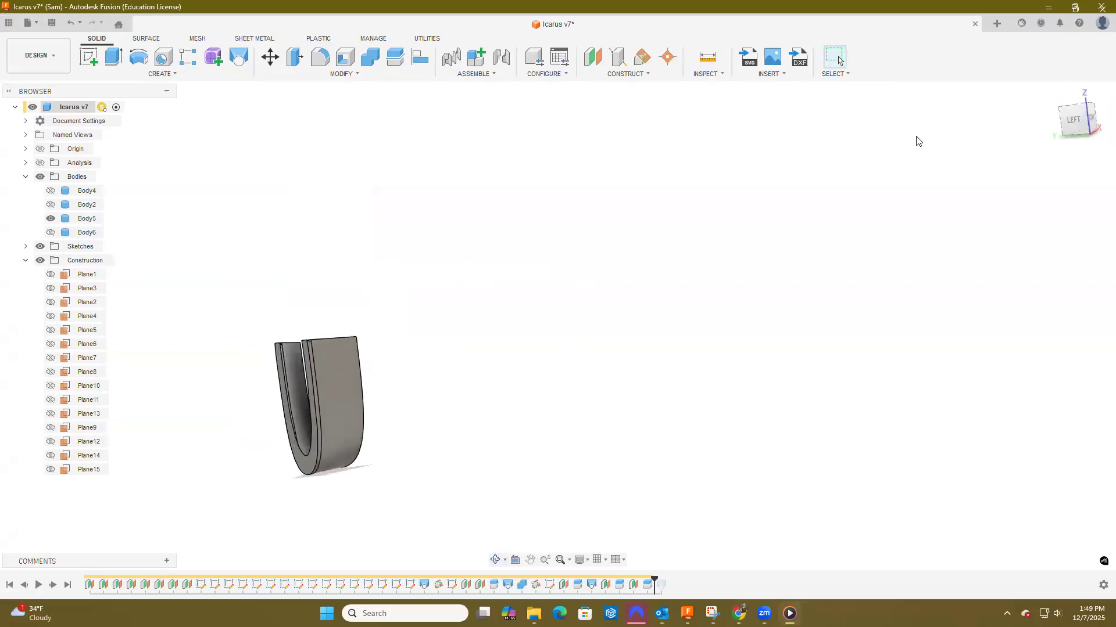
click(301, 413)
scroll(300, 413, up, 2)
scroll(301, 412, up, 2)
middle_drag(382, 351, 554, 294)
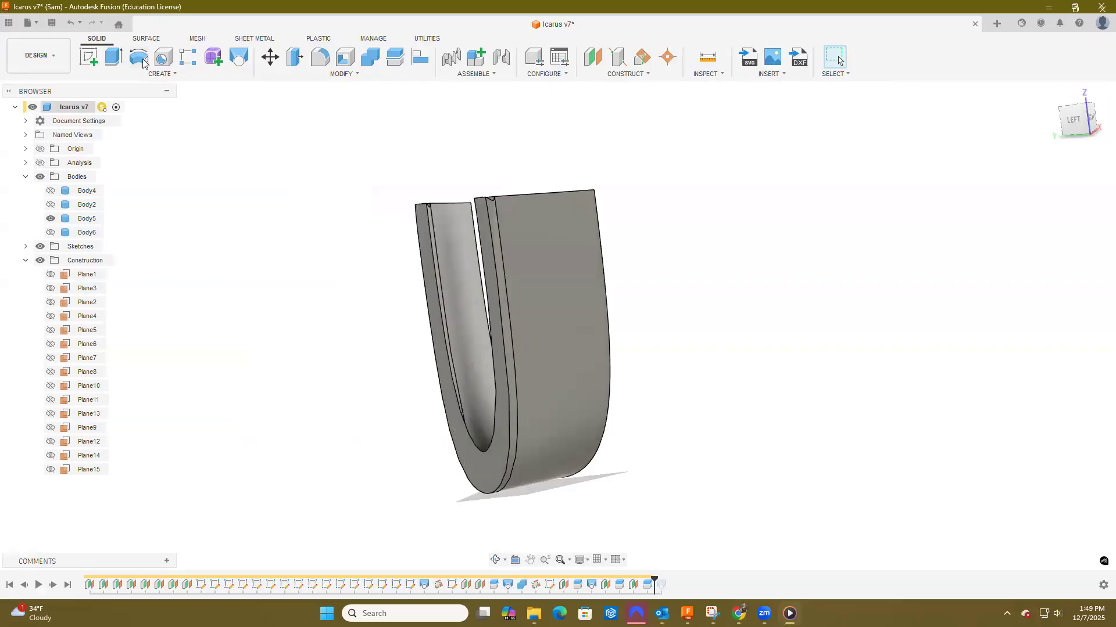
click(84, 57)
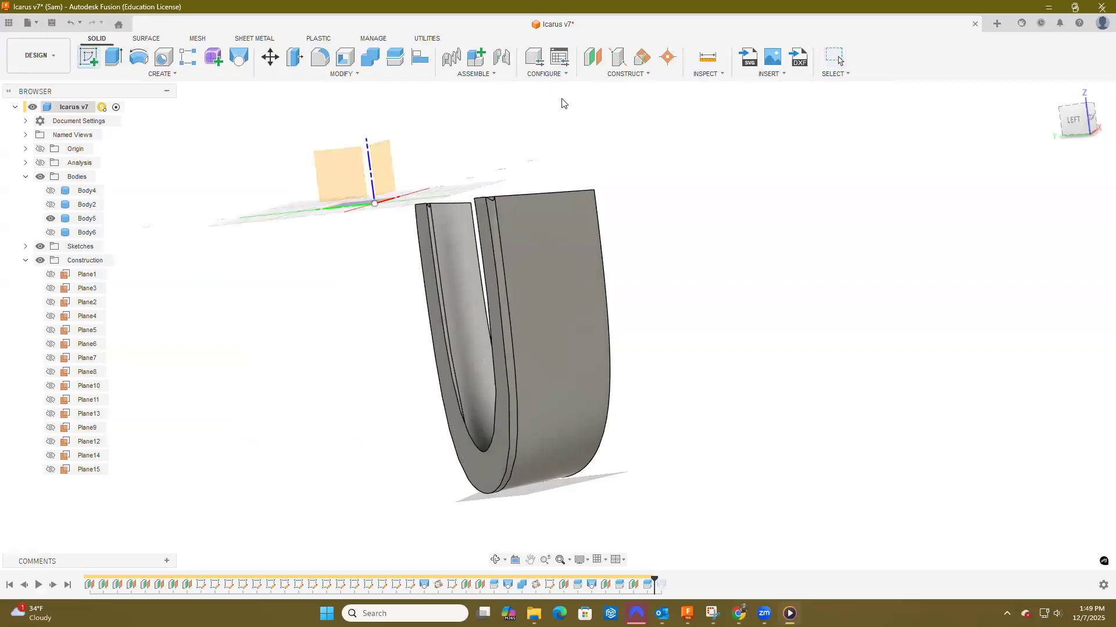
click(490, 274)
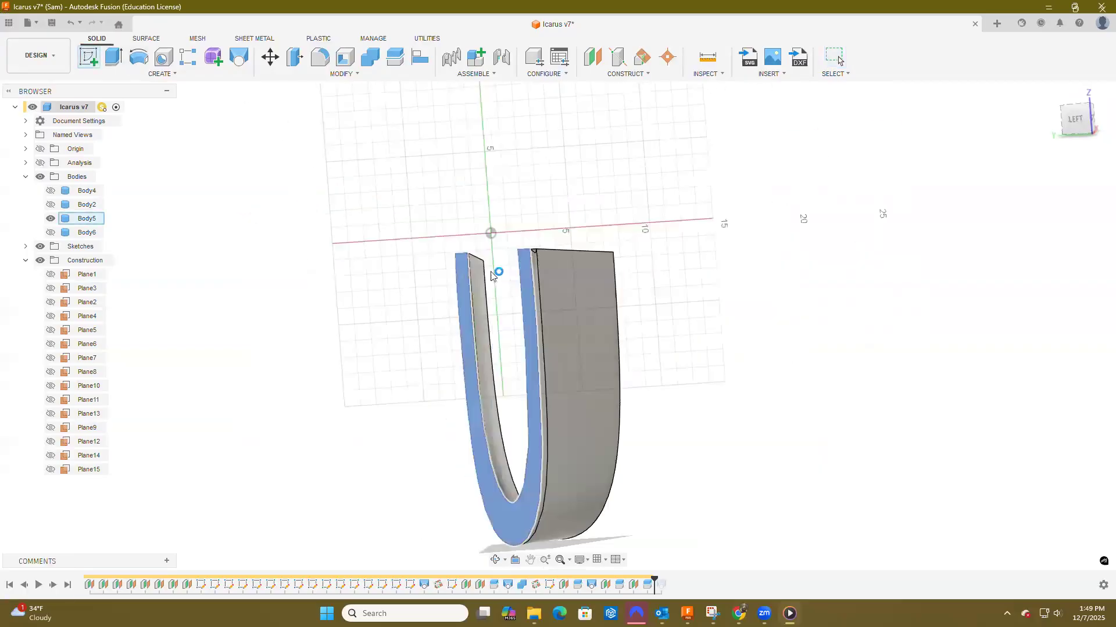
mouse_move(680, 329)
middle_down()
mouse_move(660, 239)
mouse_move(693, 163)
middle_up()
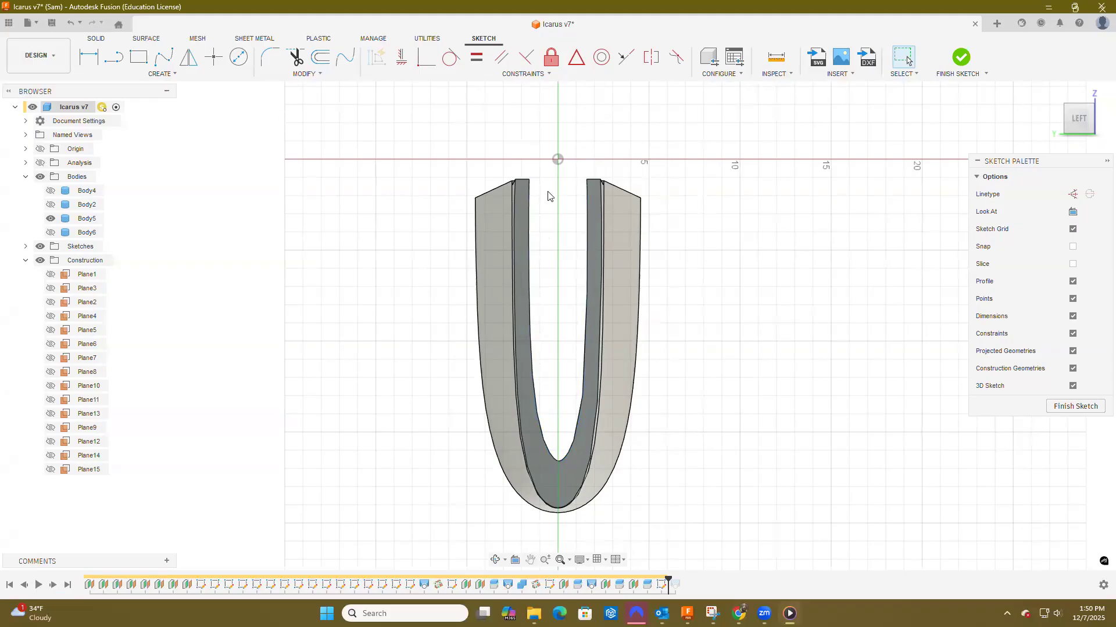
Project the inner U-shaped edge of the hull section's end face into the sketch.
click(535, 213)
right_click(535, 214)
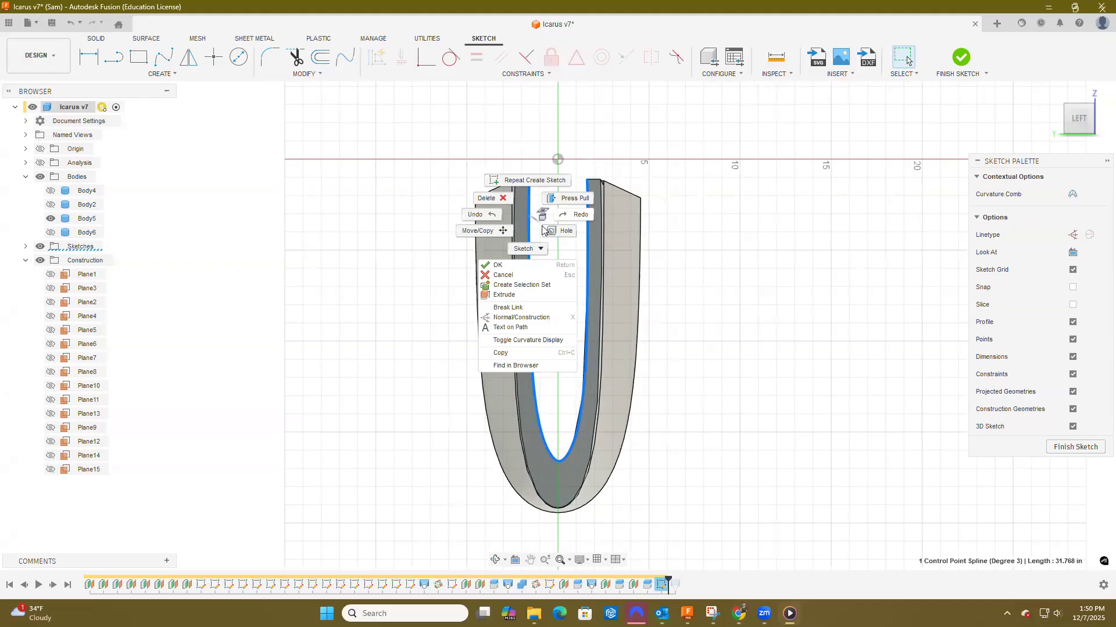
click(539, 249)
click(569, 268)
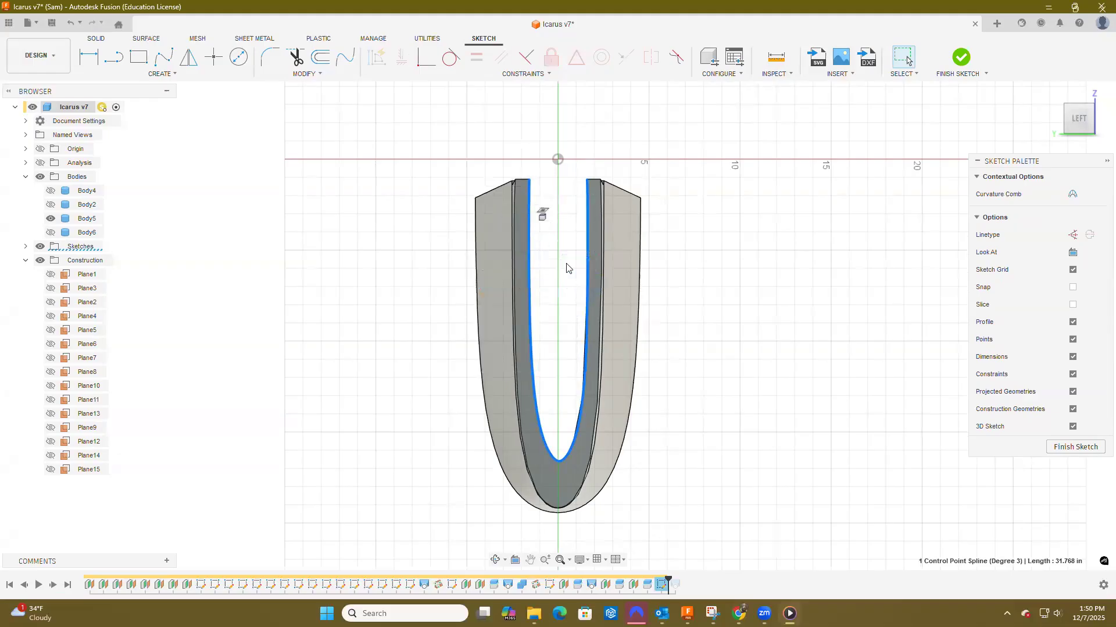
click(586, 235)
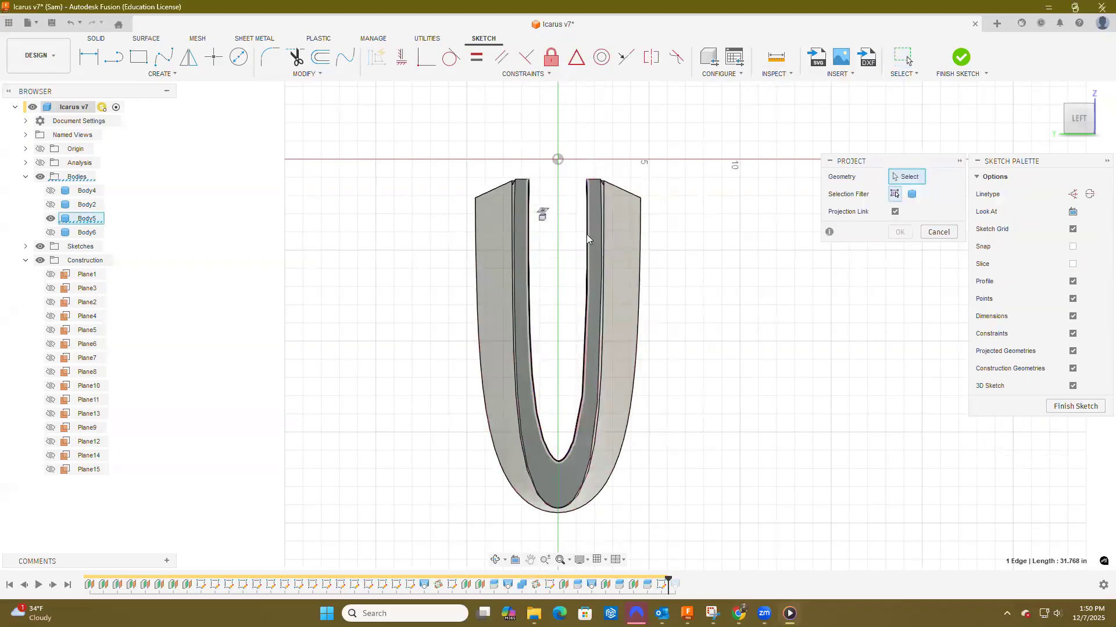
click(899, 231)
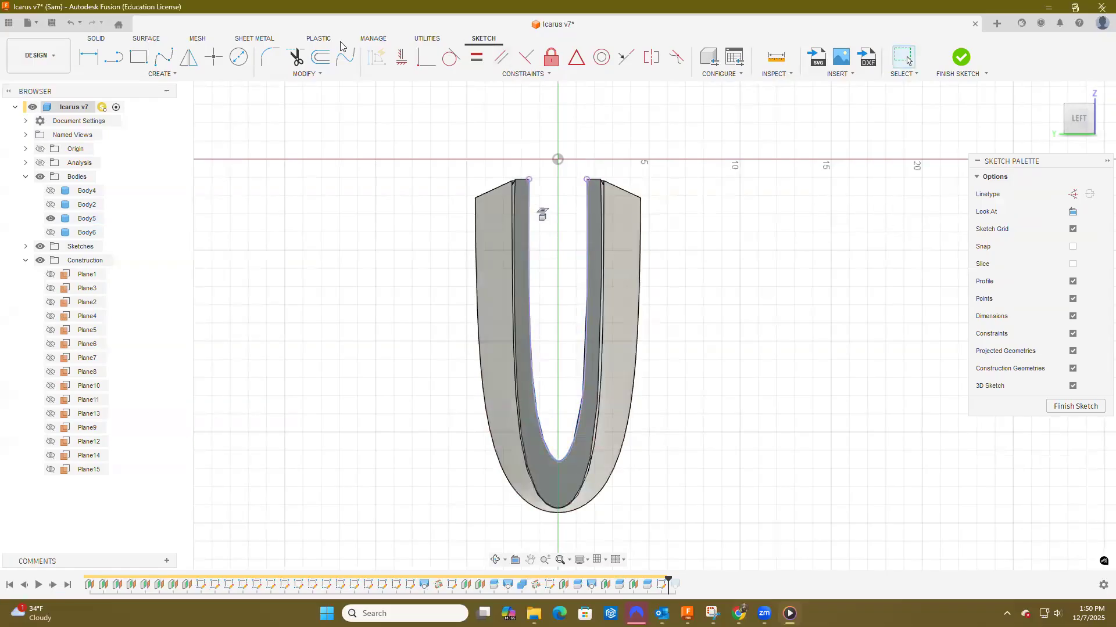
Turn off 3D Sketch and draw a horizontal line from the origin to both sides above the profile, about 2.6 in long on the first side.
click(116, 59)
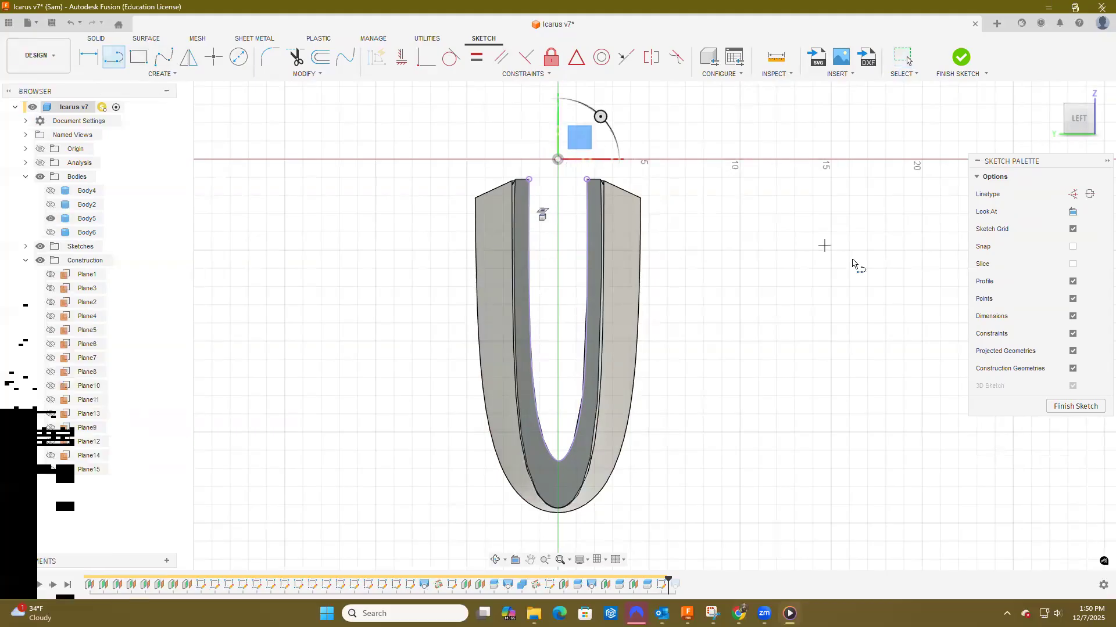
key(Escape)
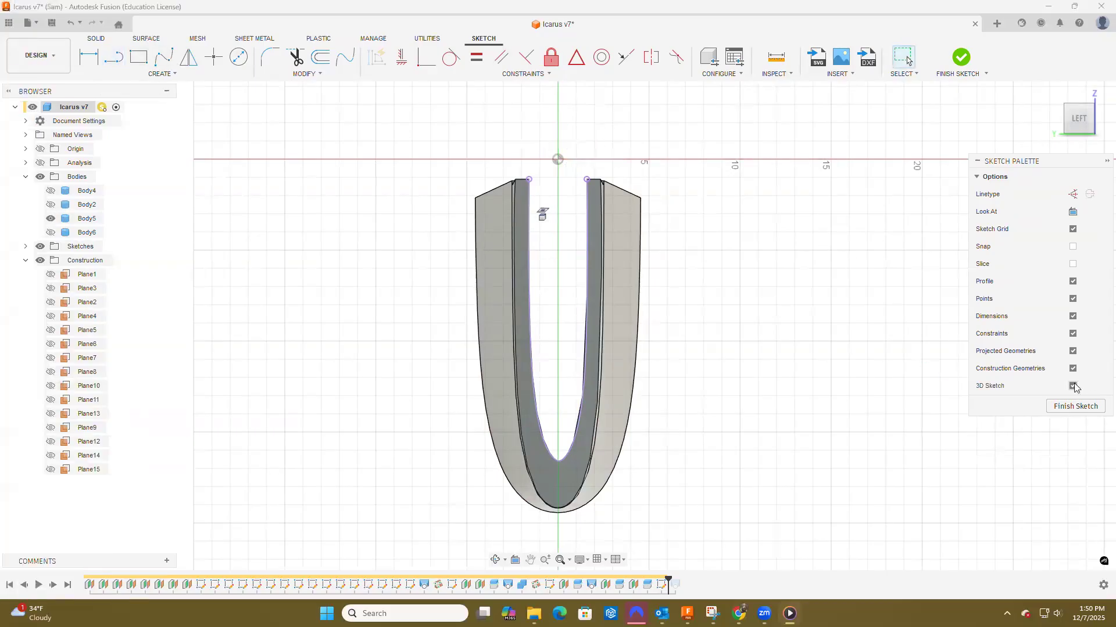
click(164, 57)
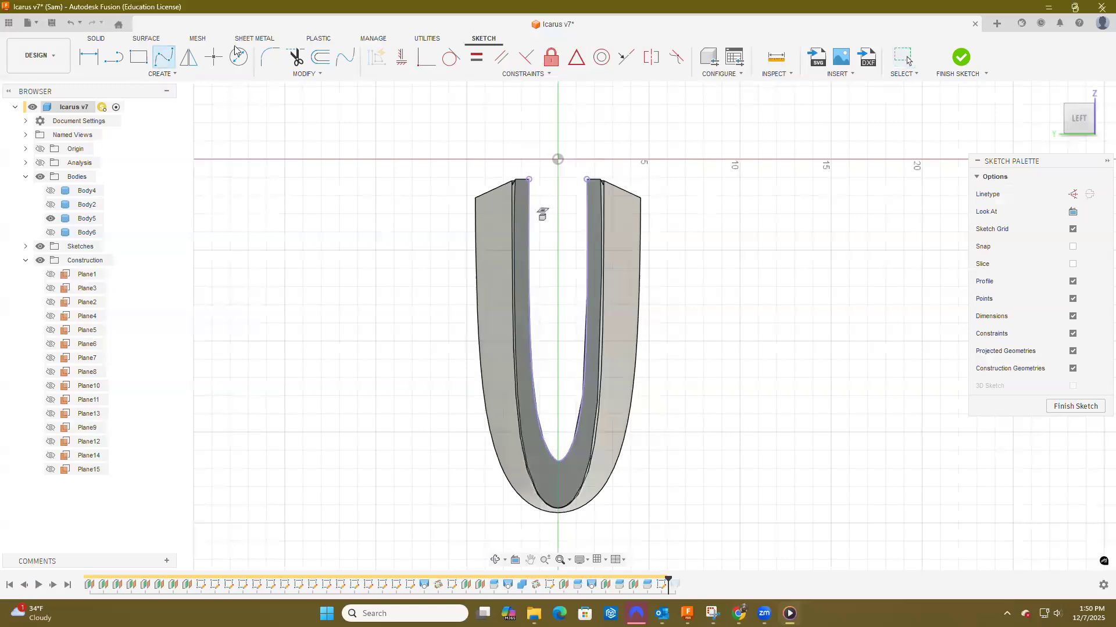
click(119, 60)
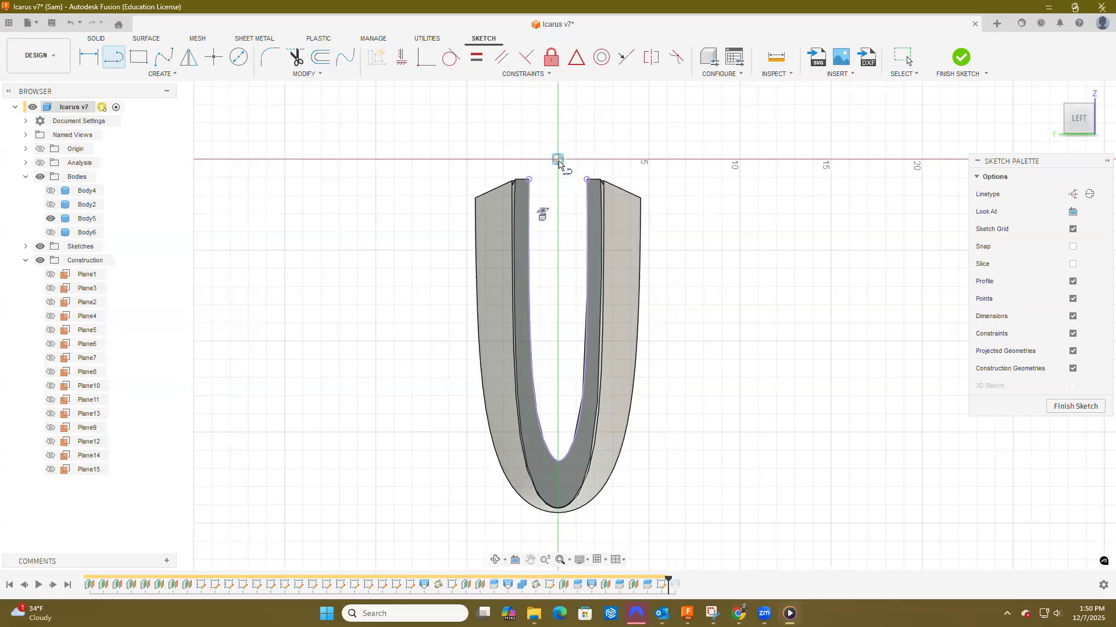
click(558, 160)
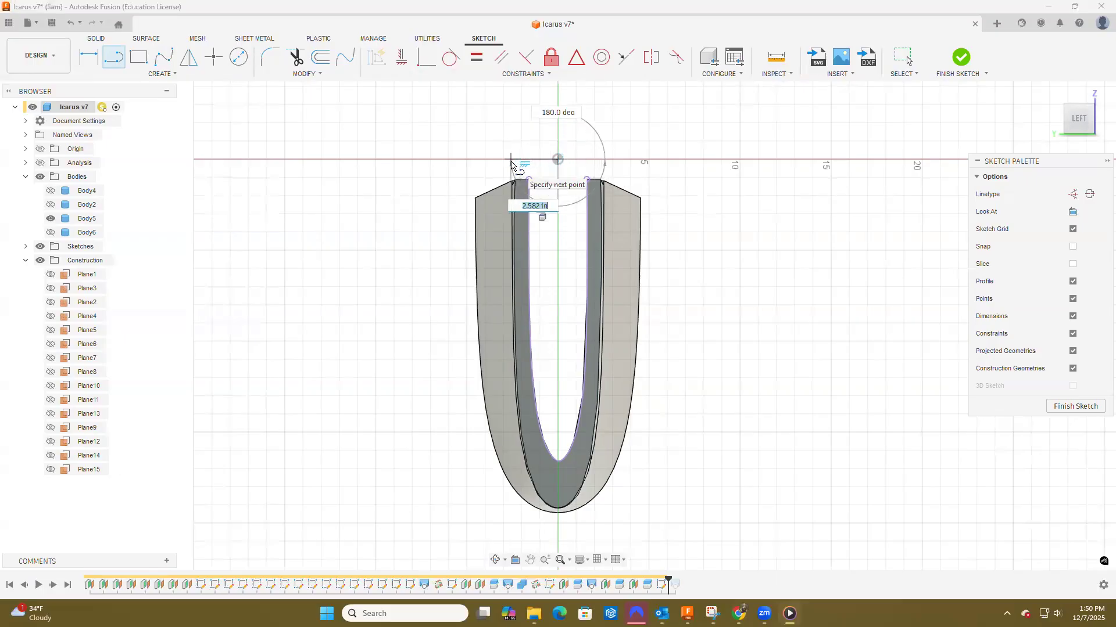
click(511, 162)
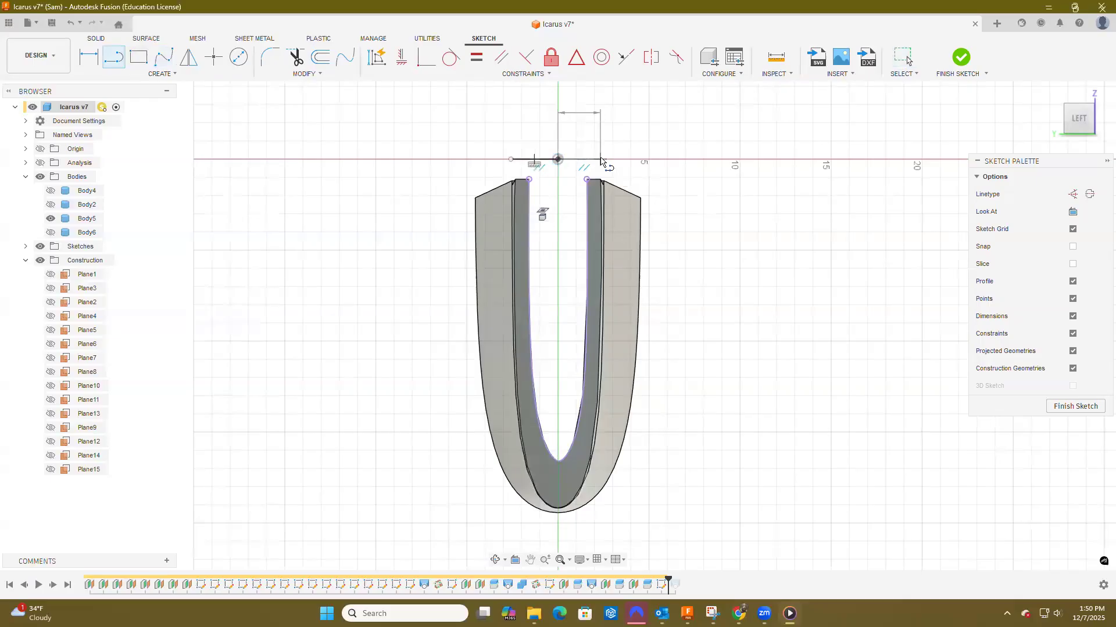
click(600, 186)
key(Escape)
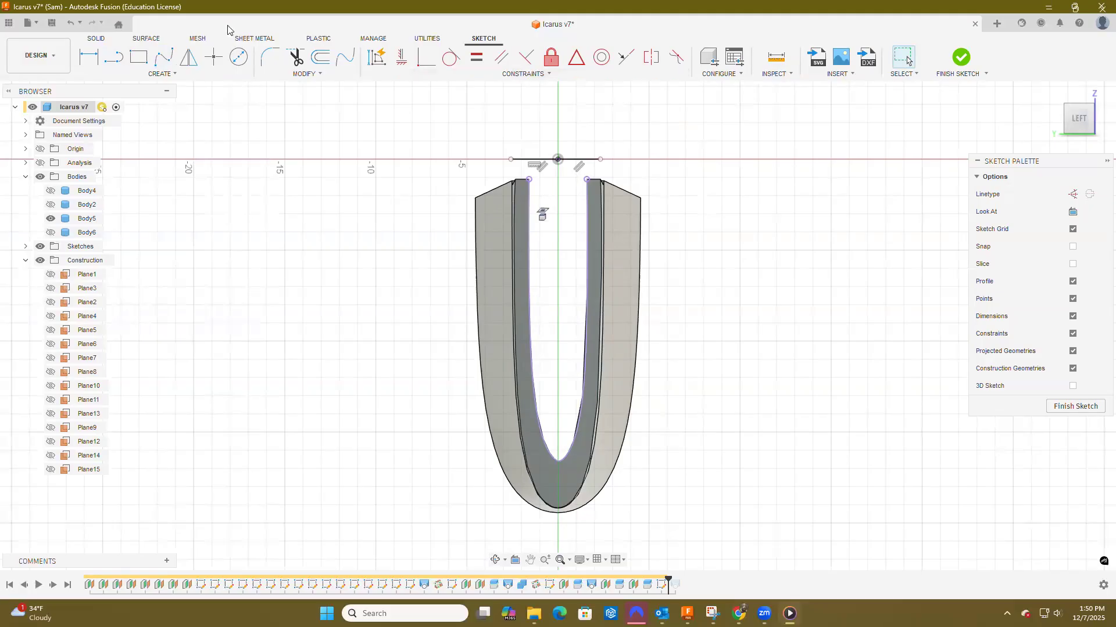
Draw lines joining both ends of the horizontal line to the upper endpoints of the projected inner profile.
click(114, 57)
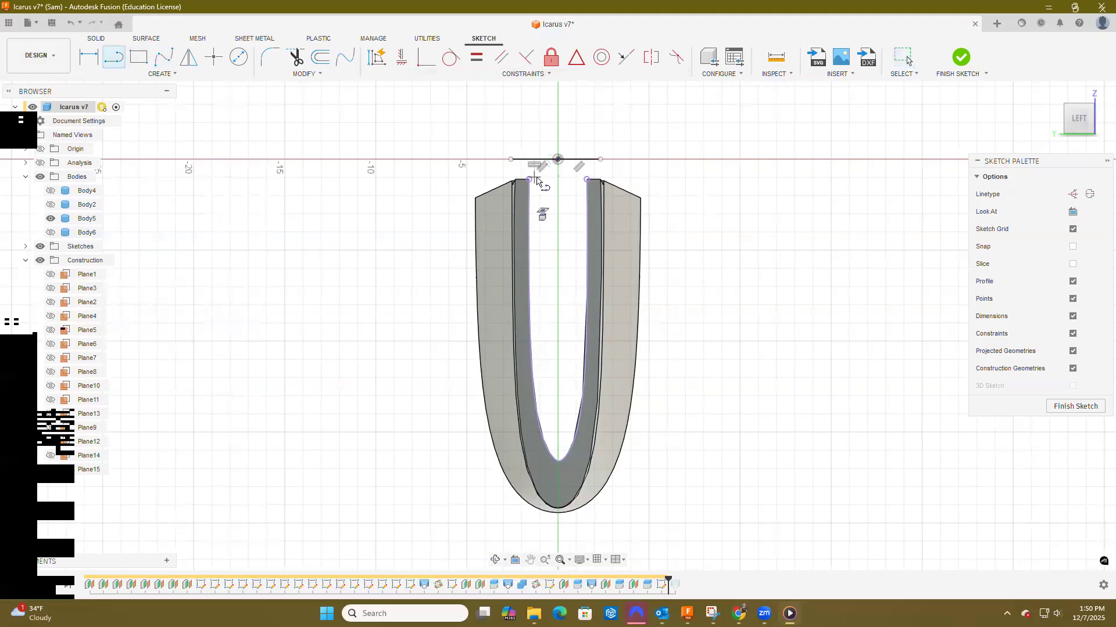
click(512, 161)
click(528, 179)
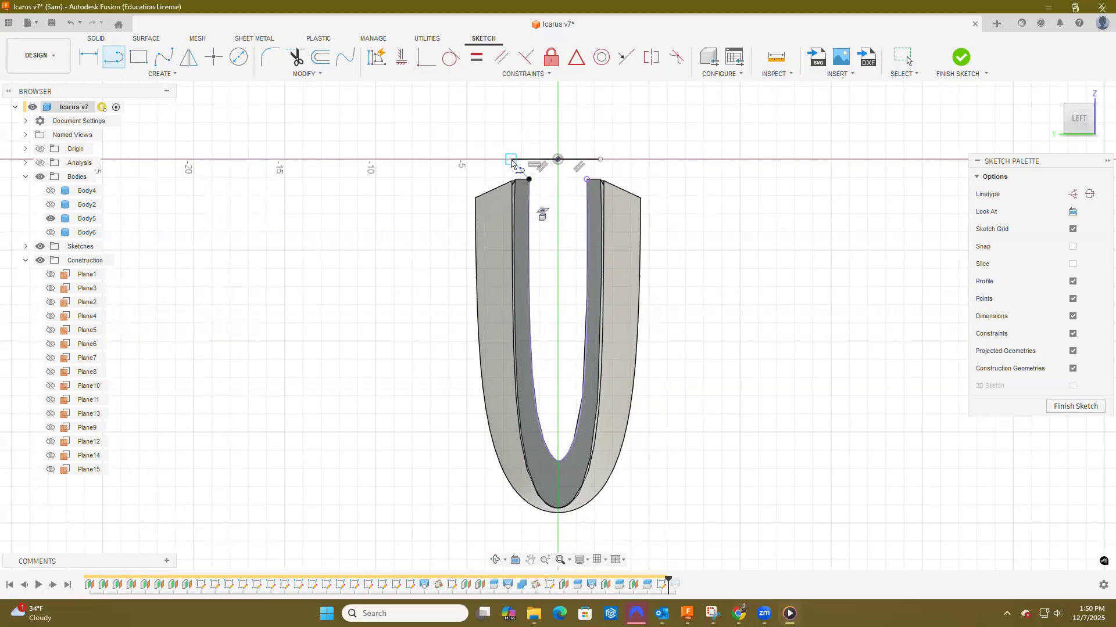
click(587, 179)
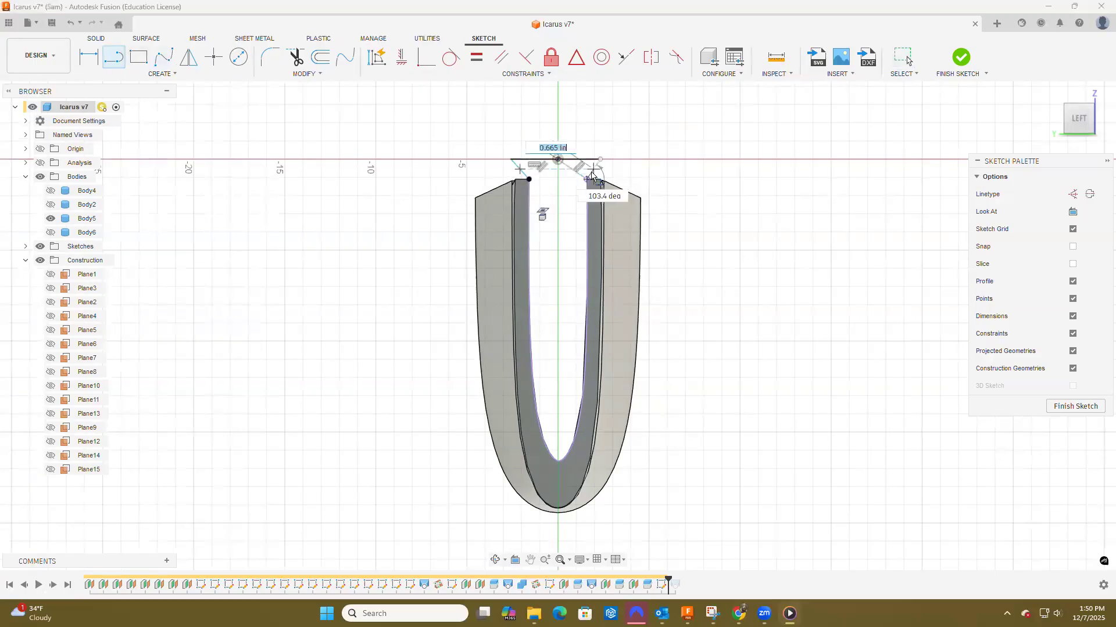
click(600, 159)
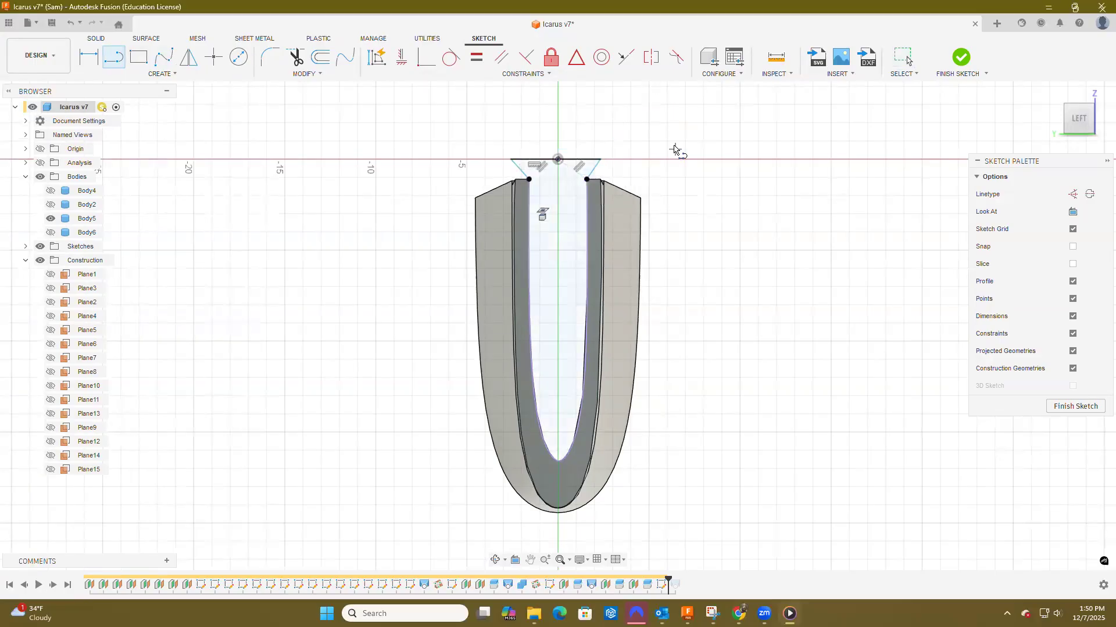
Constrain both connecting lines to vertical and finish the sketch on the narrow end face.
click(402, 56)
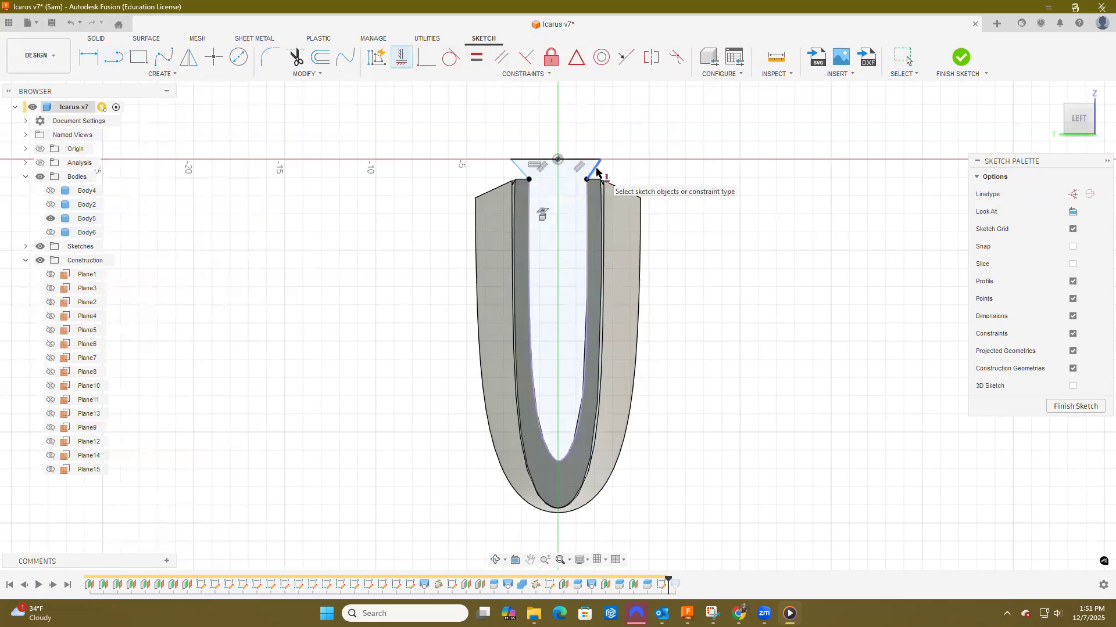
click(597, 171)
click(520, 169)
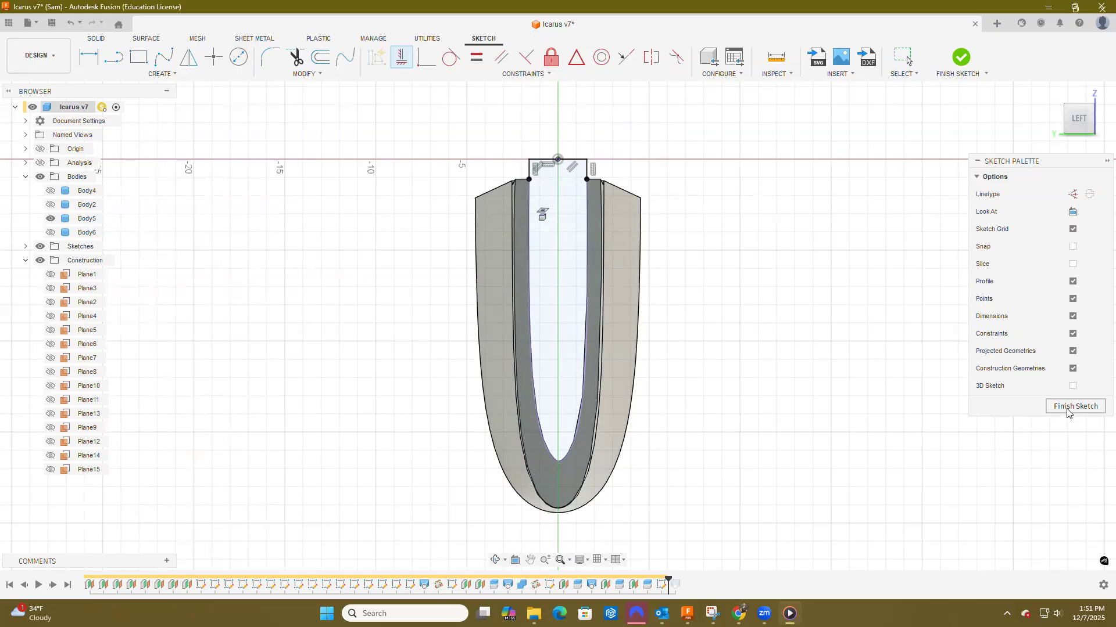
click(1067, 410)
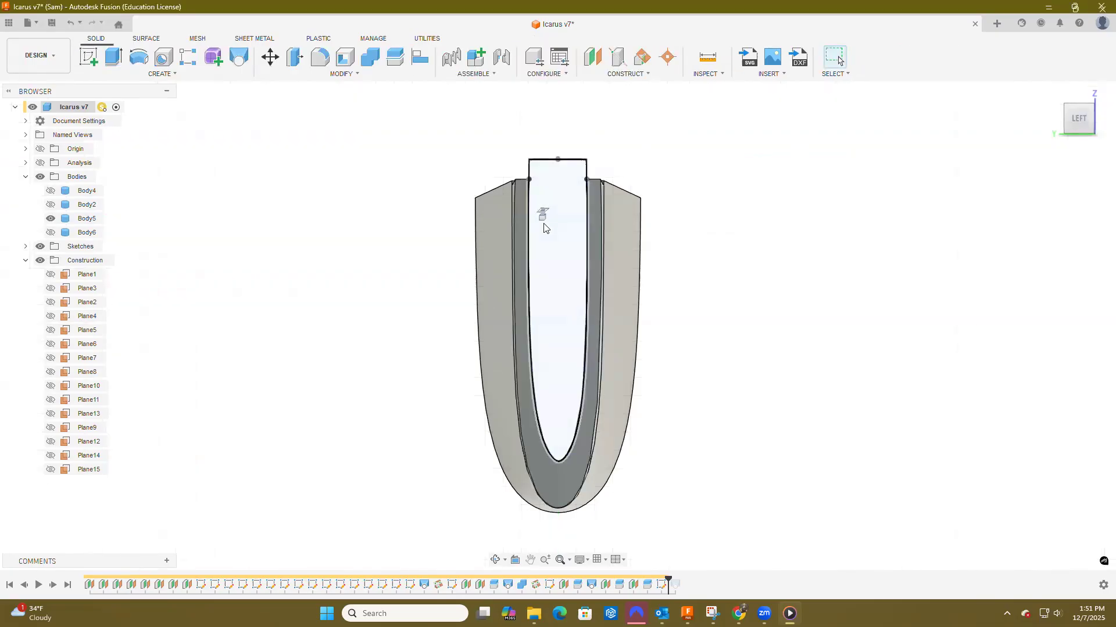
Start a sketch on the wider U-shaped end face at the opposite end of the hull section.
mouse_move(844, 192)
shift+middle_down()
mouse_move(661, 166)
mouse_move(670, 176)
shift+middle_up()
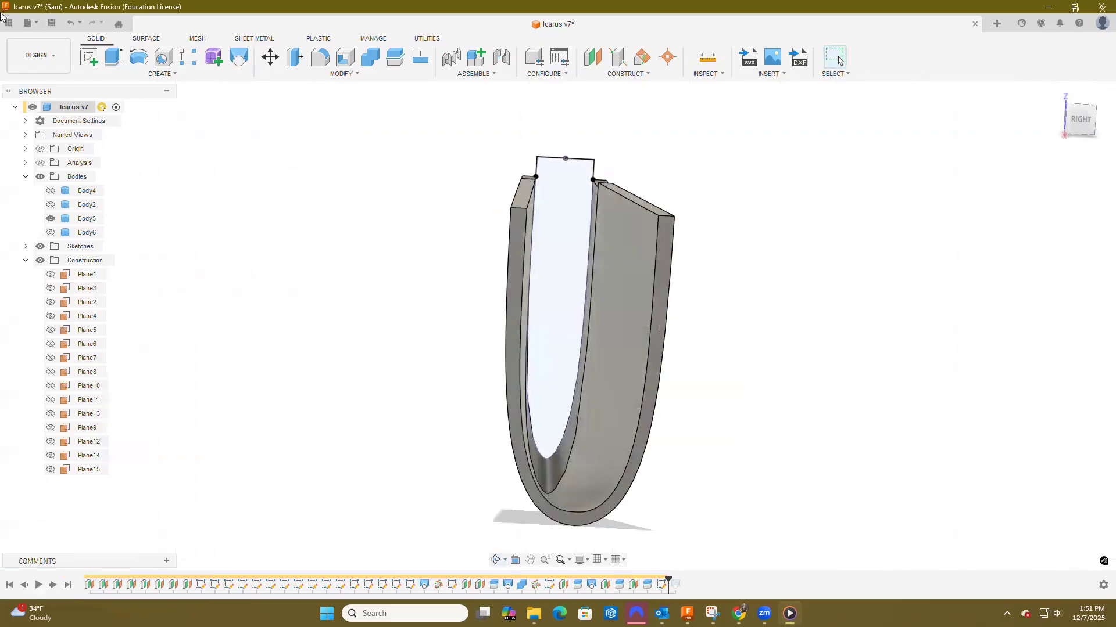
click(87, 61)
click(671, 247)
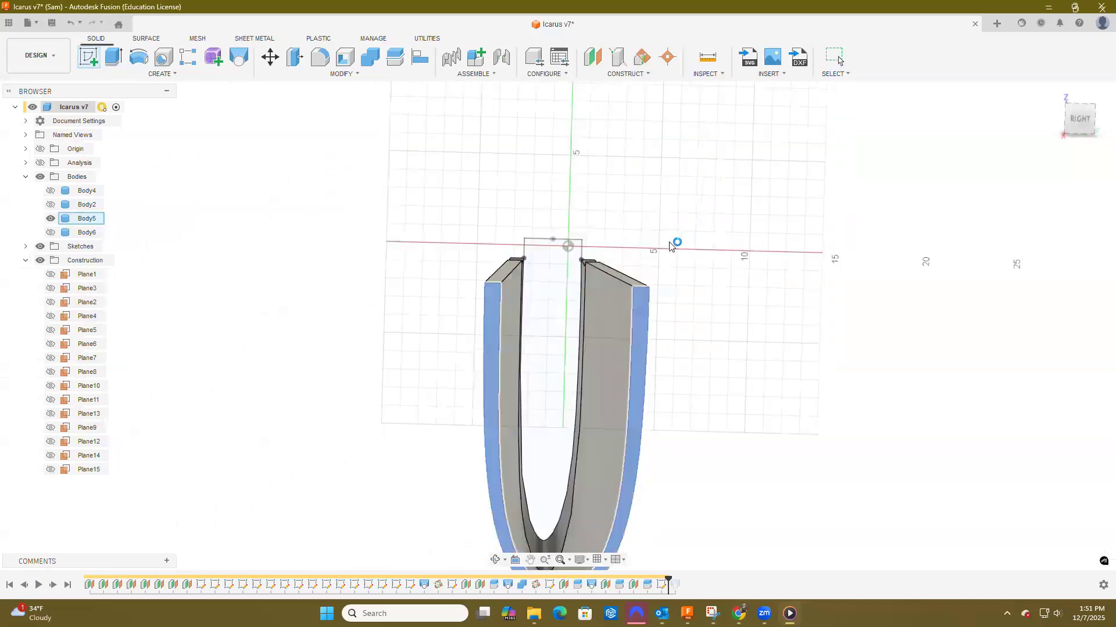
middle_drag(710, 229, 723, 89)
Project the inner U-shaped edge of the wider end face into the sketch with Projection Link enabled.
click(638, 265)
right_click(638, 263)
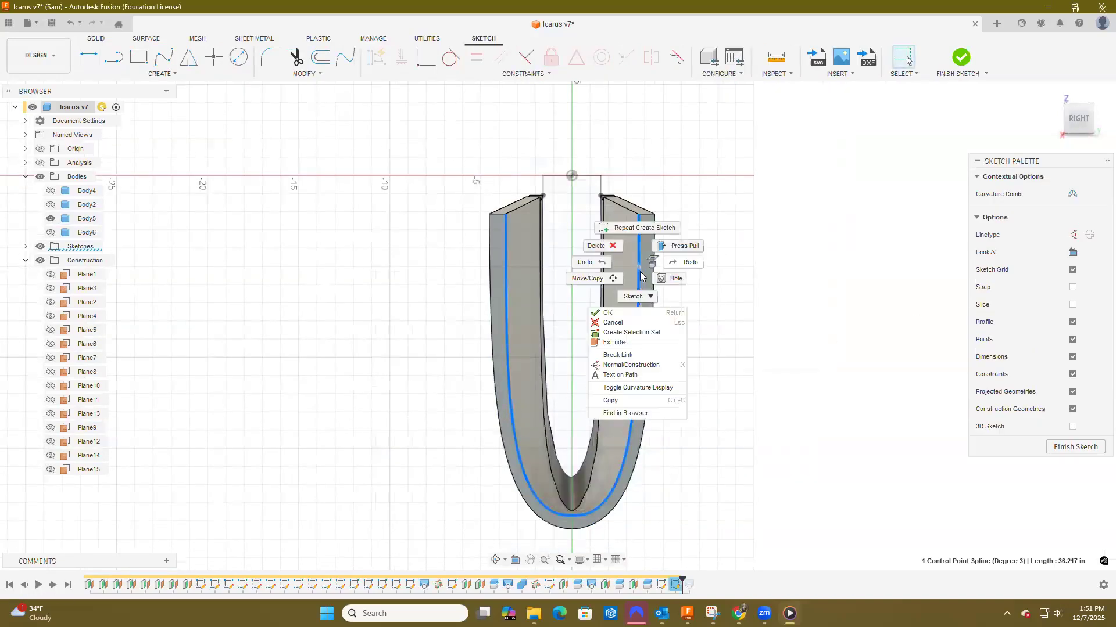
click(646, 299)
click(686, 316)
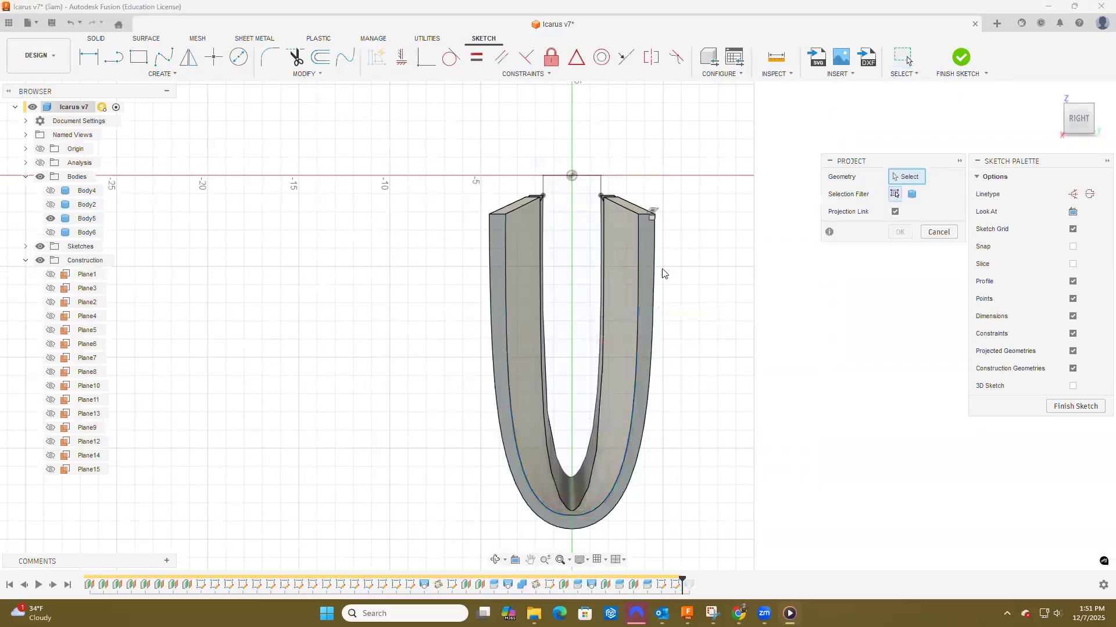
click(637, 278)
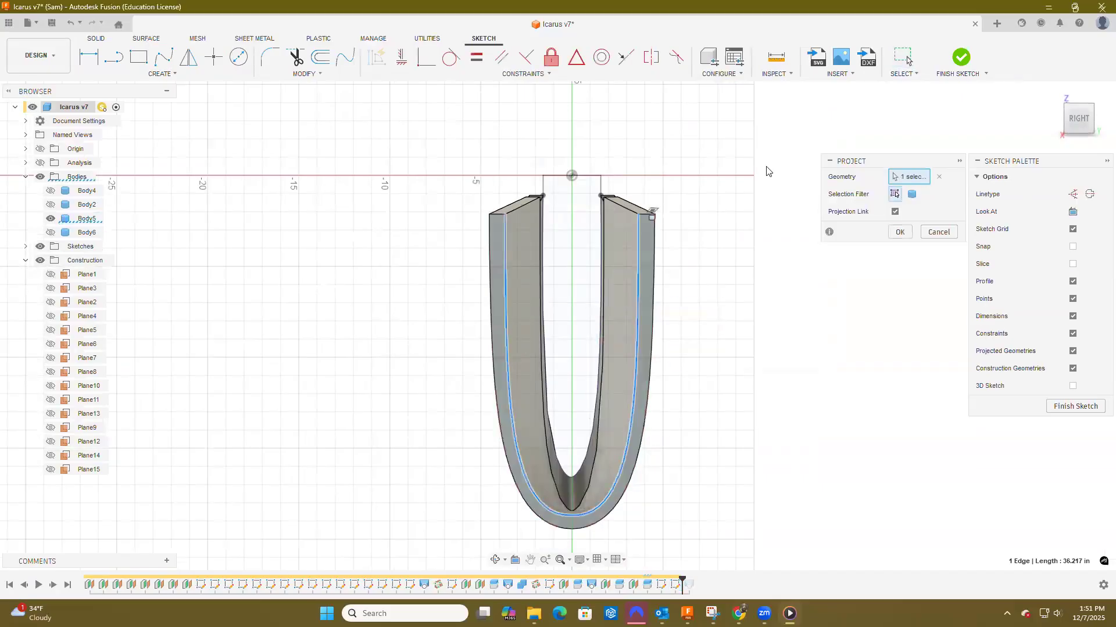
click(898, 232)
Draw horizontal lines from the origin to both sides, the second about 2.5 in long, and connect their outer ends to the projected profile's endpoints.
click(114, 56)
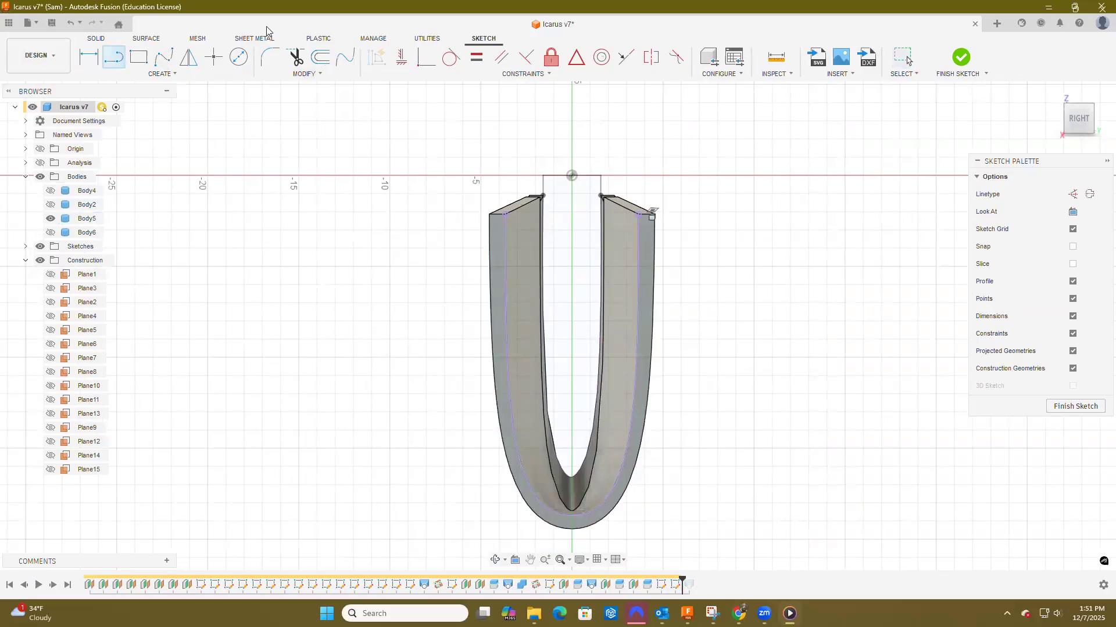
click(571, 175)
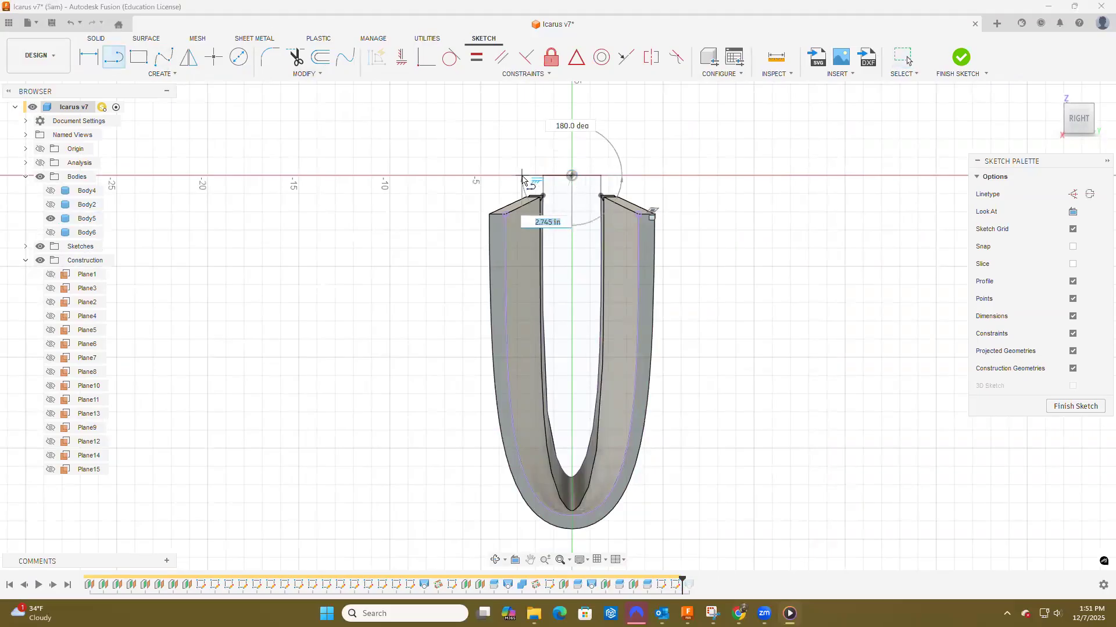
click(514, 176)
click(506, 214)
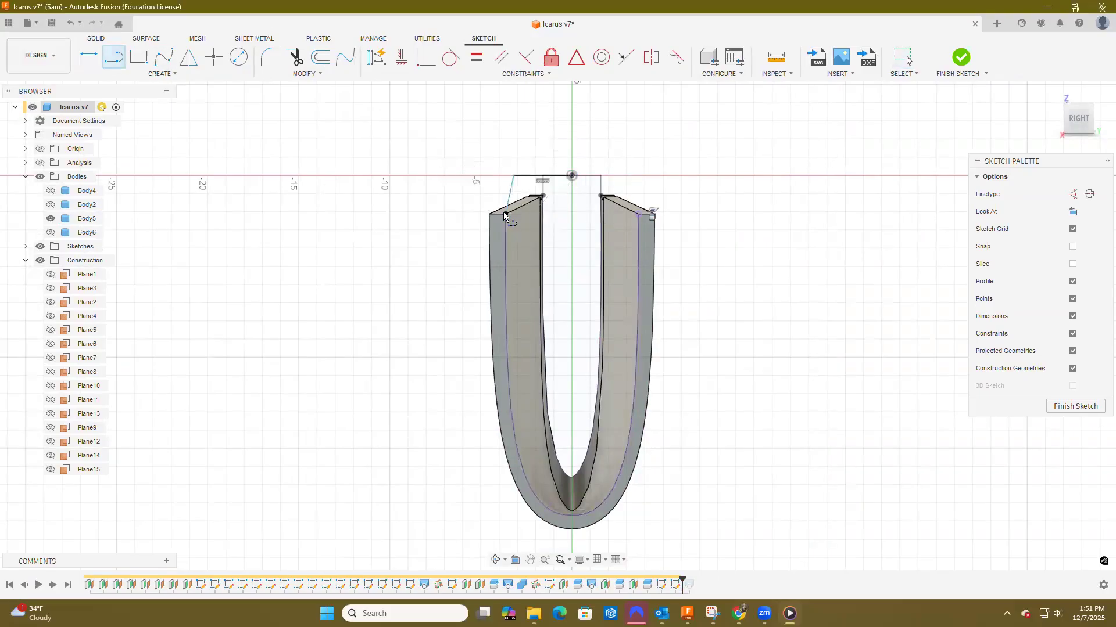
click(572, 175)
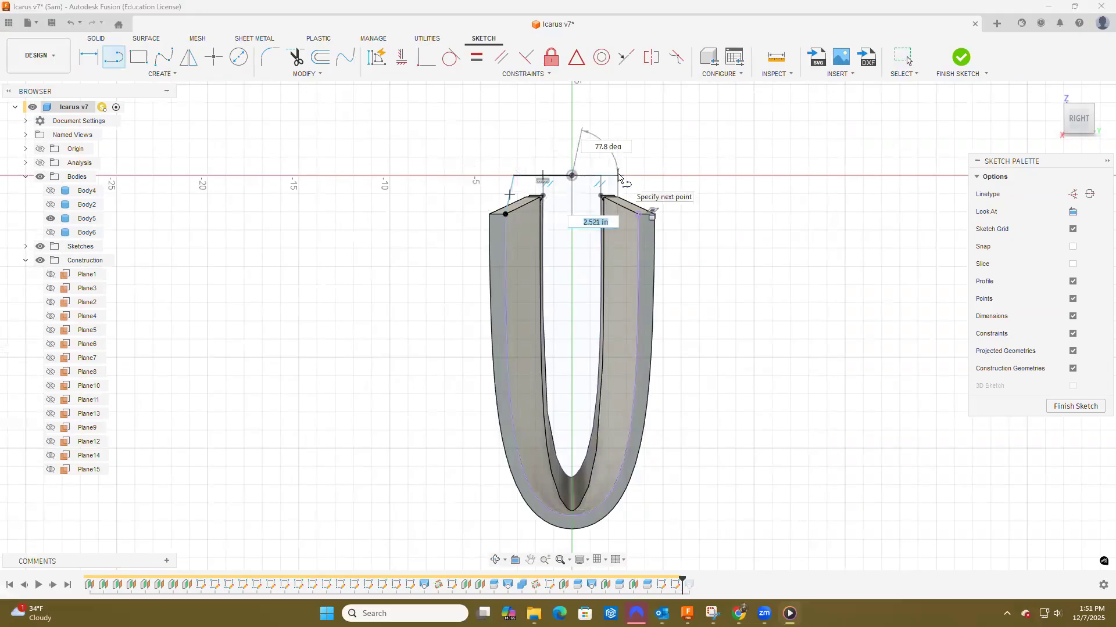
click(619, 175)
click(638, 215)
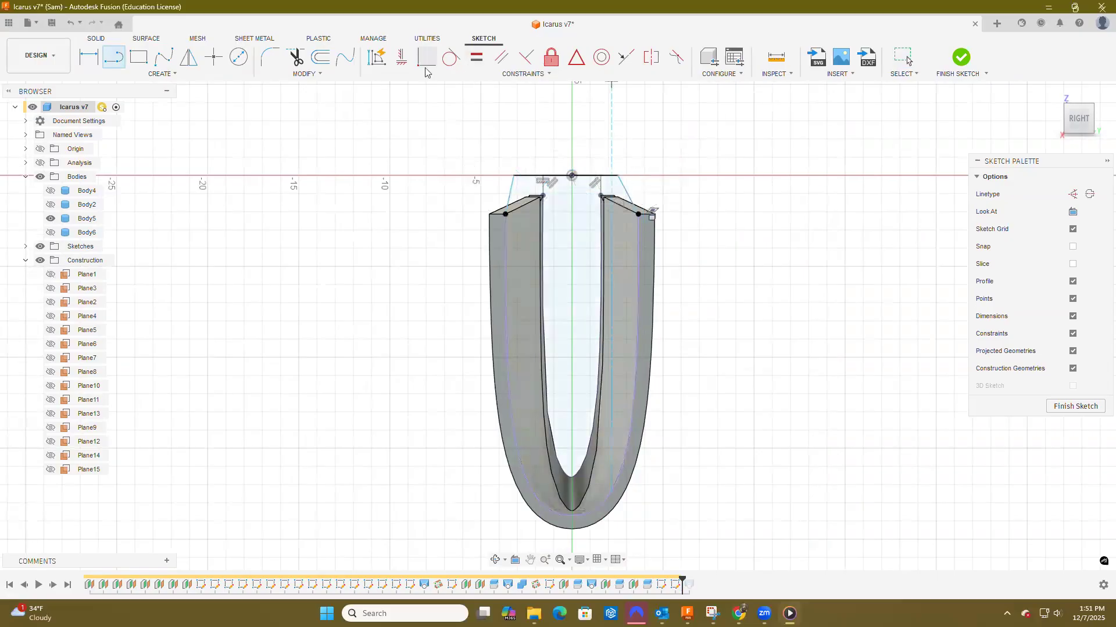
Make both side lines of the wide-end profile vertical and finish the sketch.
click(401, 57)
click(628, 195)
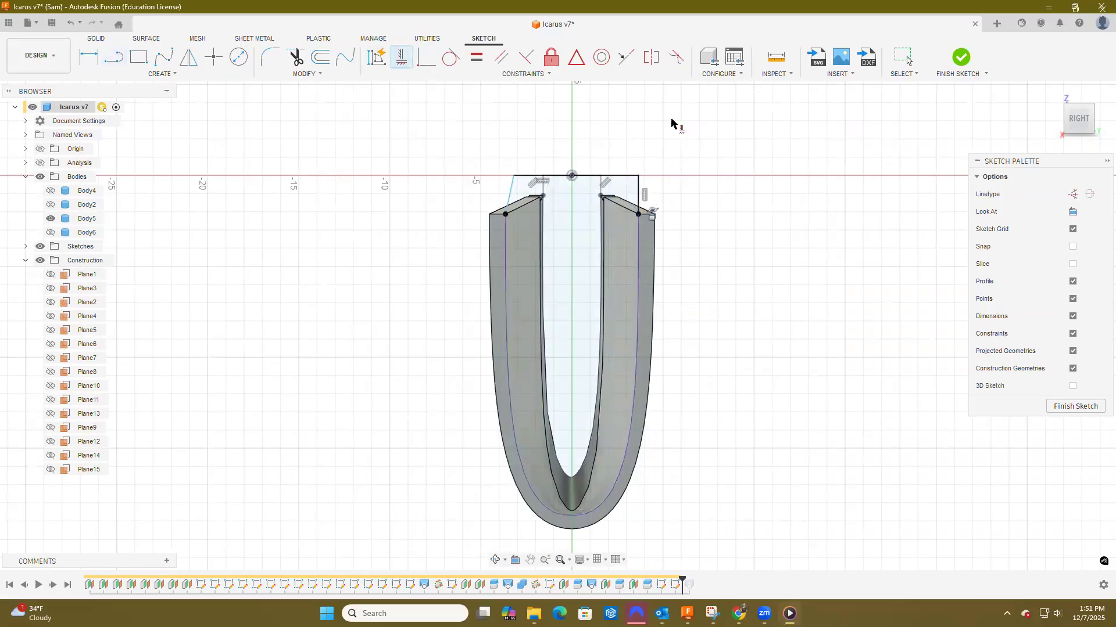
click(515, 193)
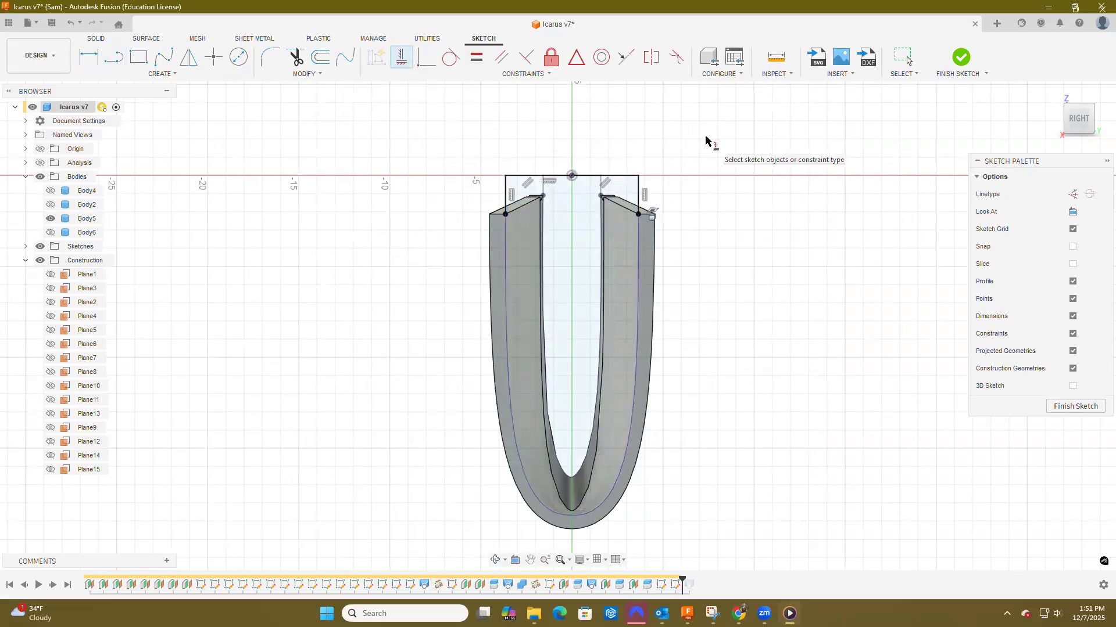
click(967, 62)
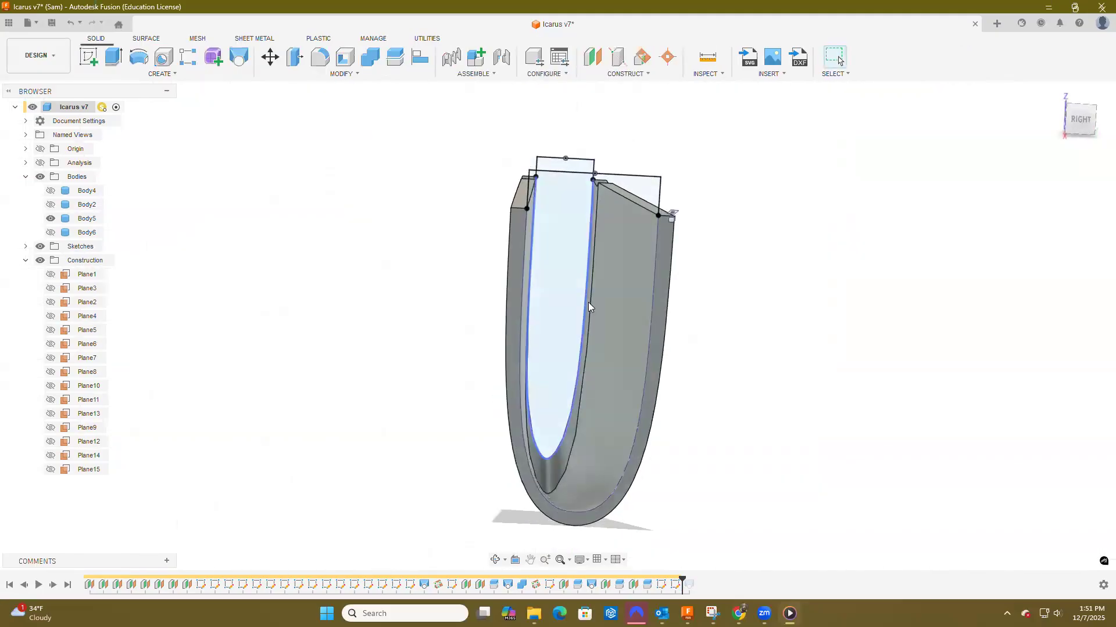
Hide Body5 and loft a new body between the closed inner profiles at the narrow and wide ends.
shift+middle_drag(744, 291, 771, 315)
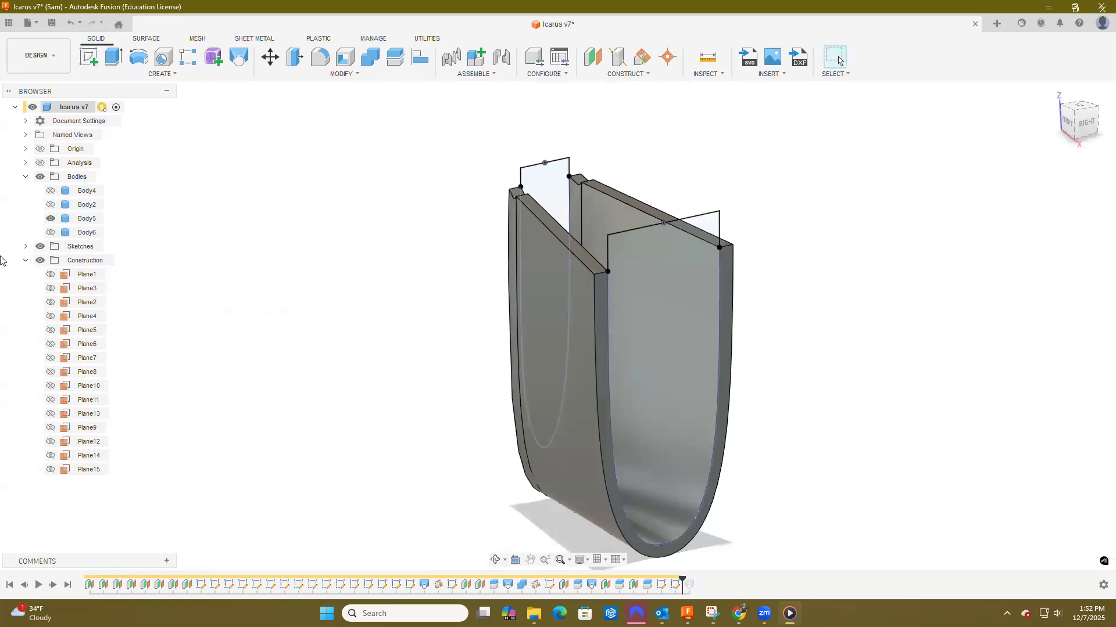
click(51, 219)
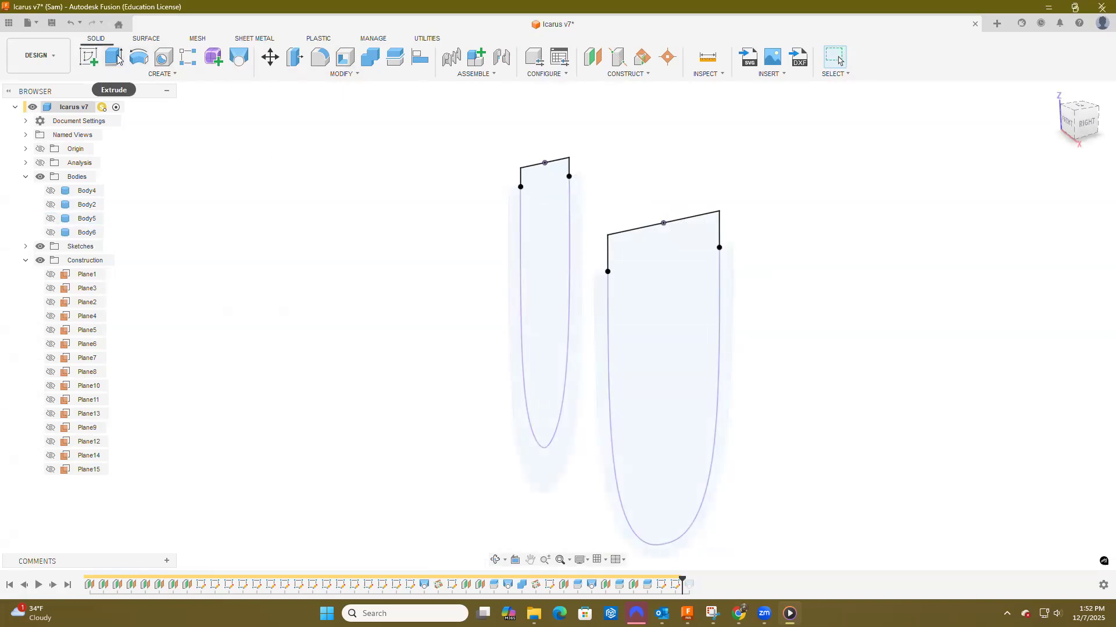
click(238, 59)
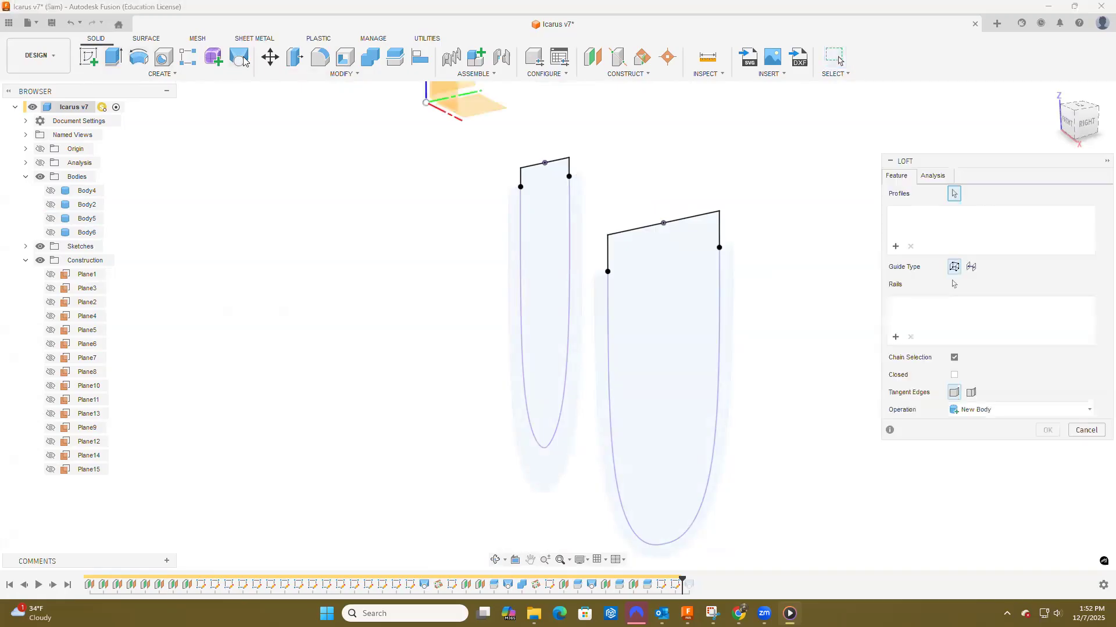
click(535, 200)
click(668, 326)
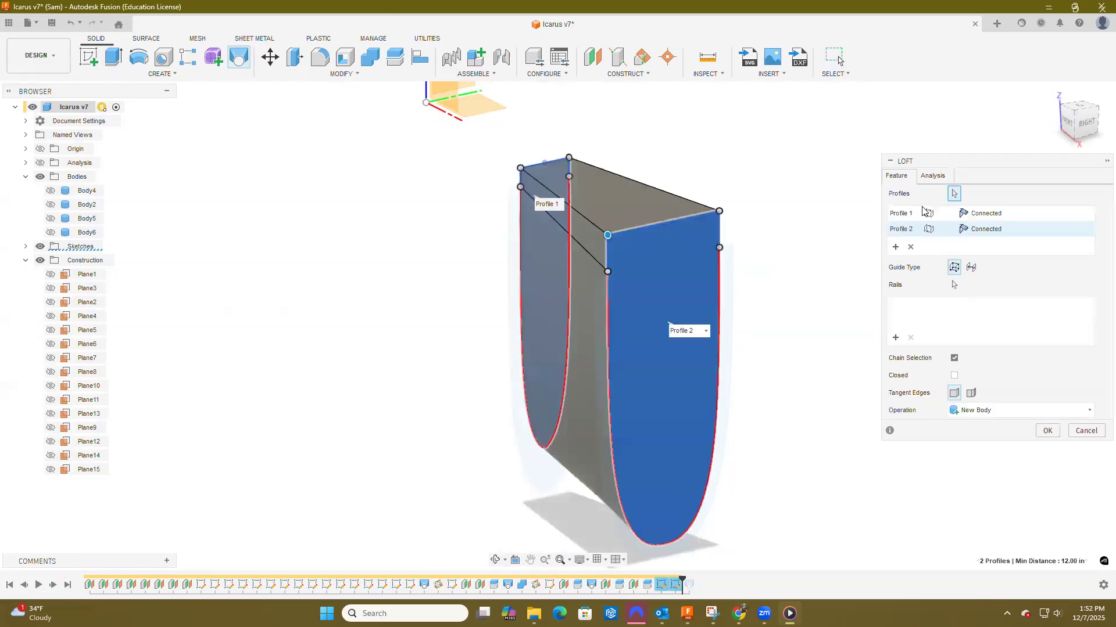
shift+middle_drag(717, 154, 779, 154)
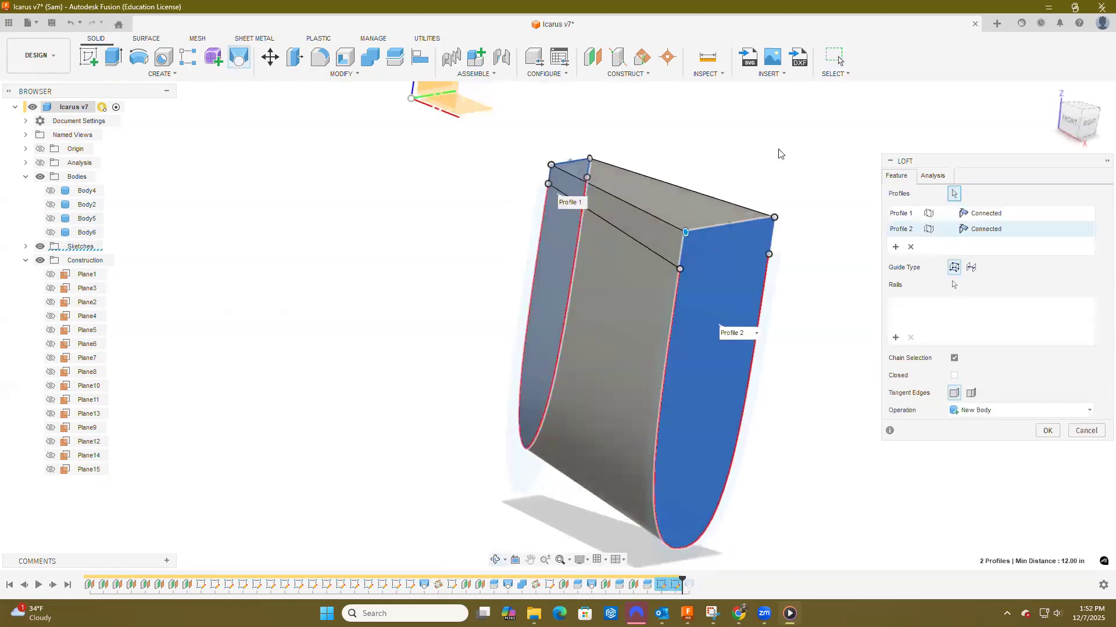
click(1055, 435)
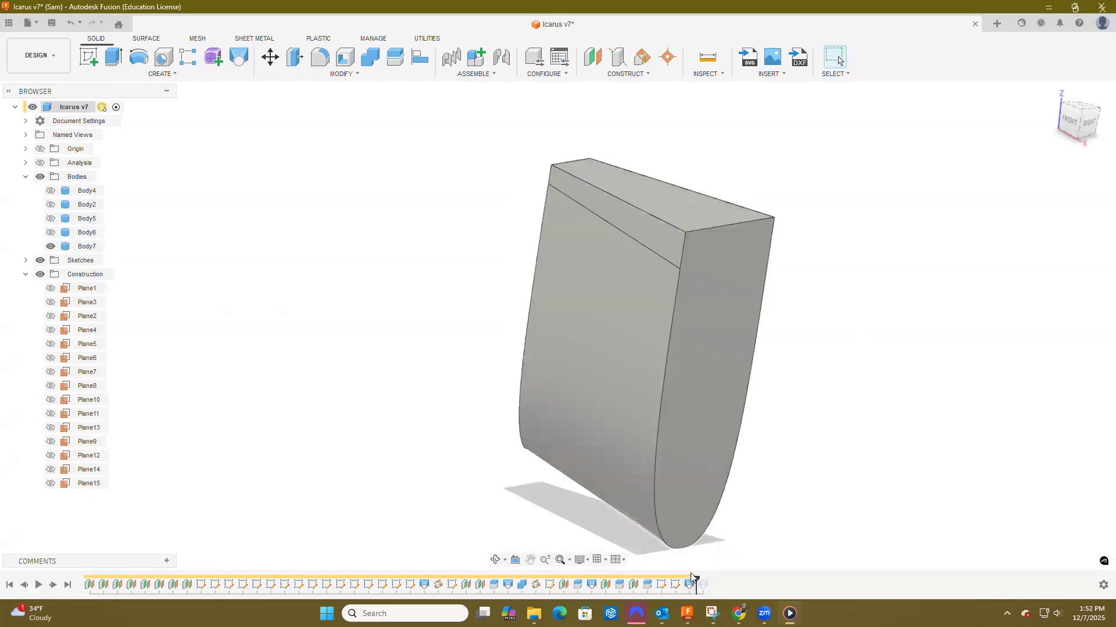
Review the loft feature's profile settings and examine the lofted foam body from its side, end and underside.
shift+middle_drag(819, 391, 858, 373)
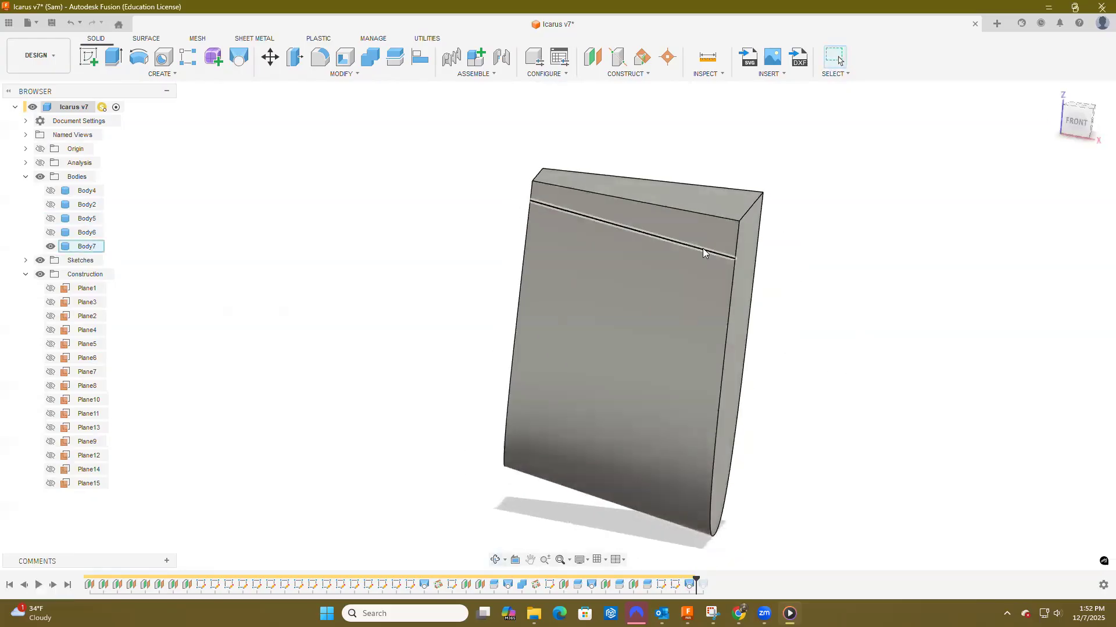
right_click(690, 588)
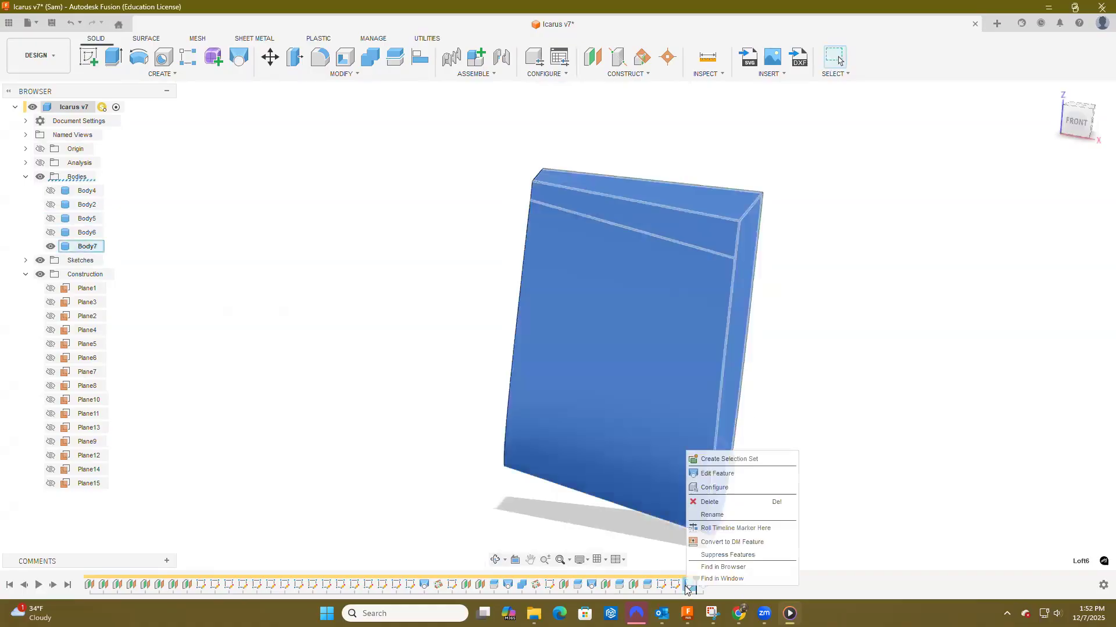
click(715, 472)
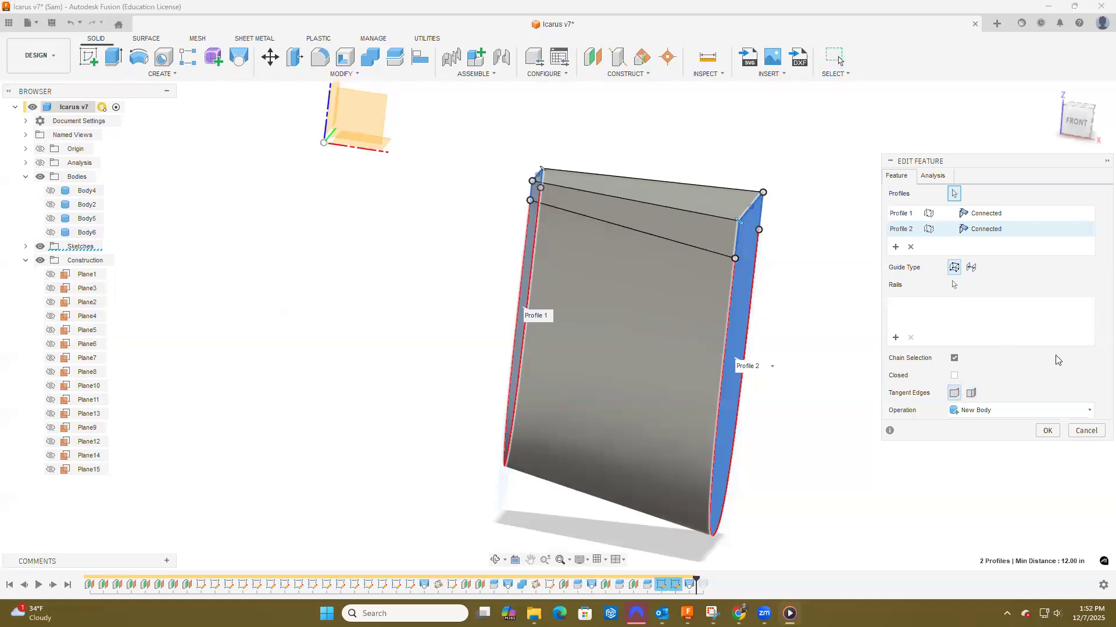
click(1048, 431)
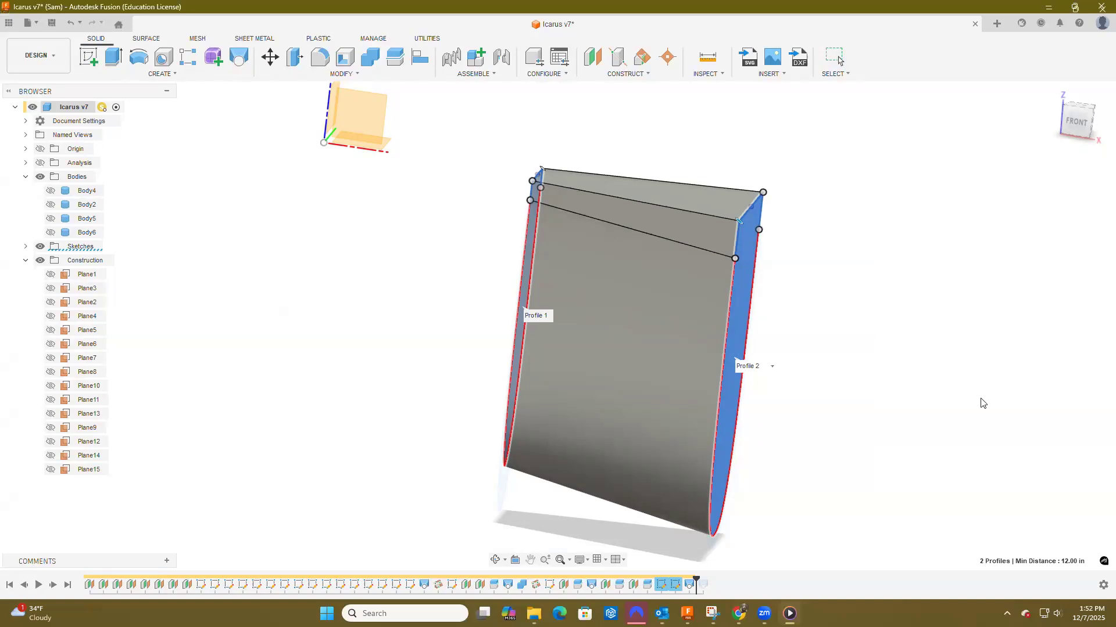
shift+middle_drag(817, 260, 787, 399)
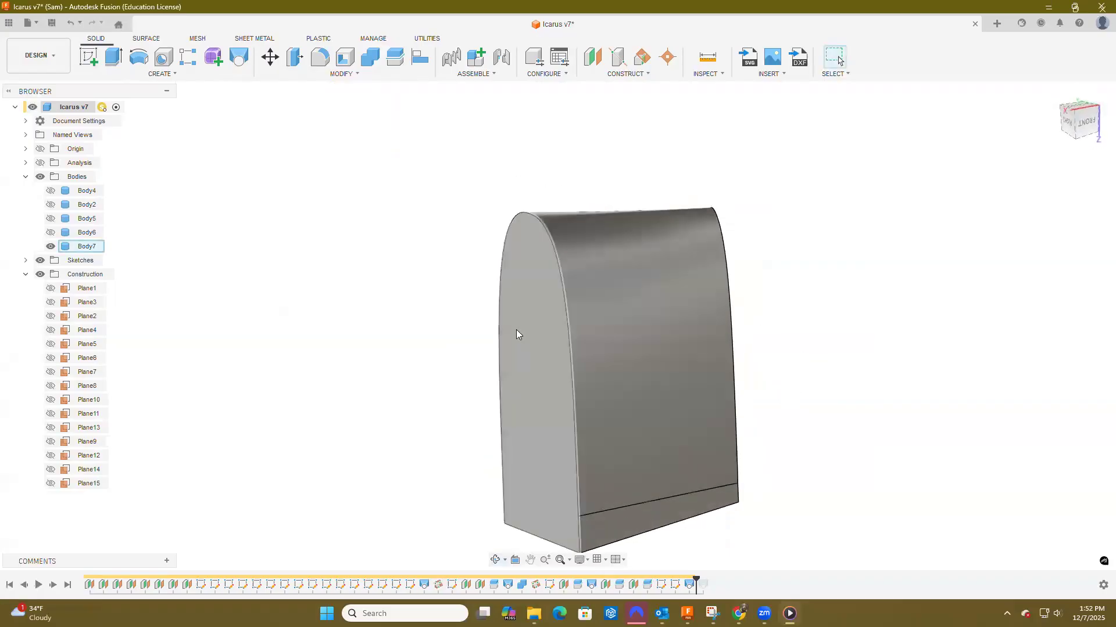
scroll(597, 392, up, 5)
scroll(597, 392, down, 8)
scroll(598, 392, down, 3)
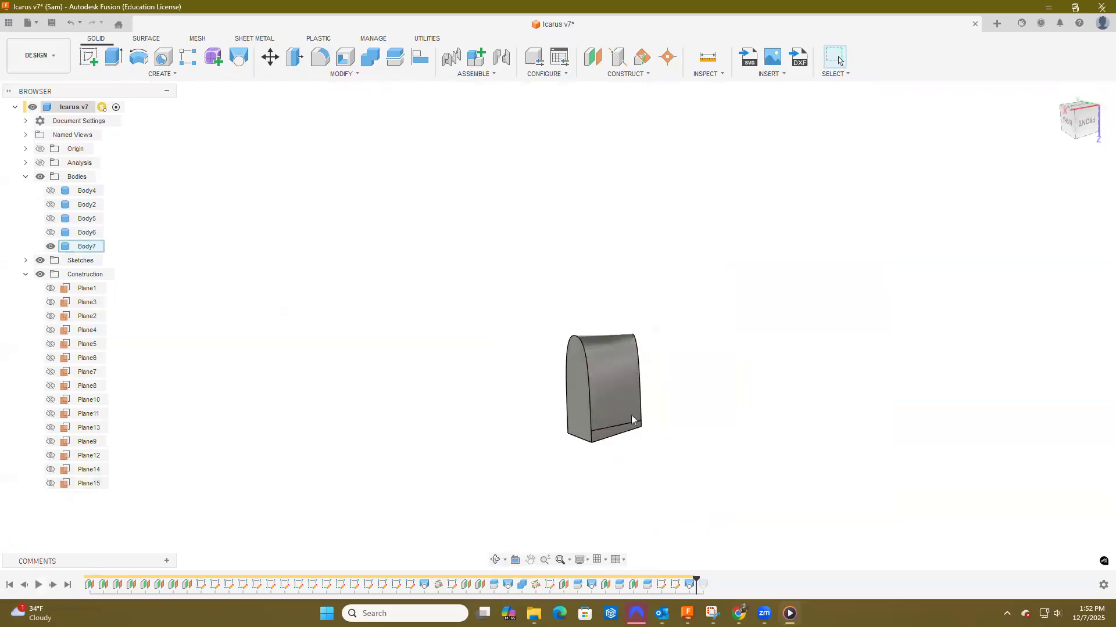
scroll(597, 412, up, 3)
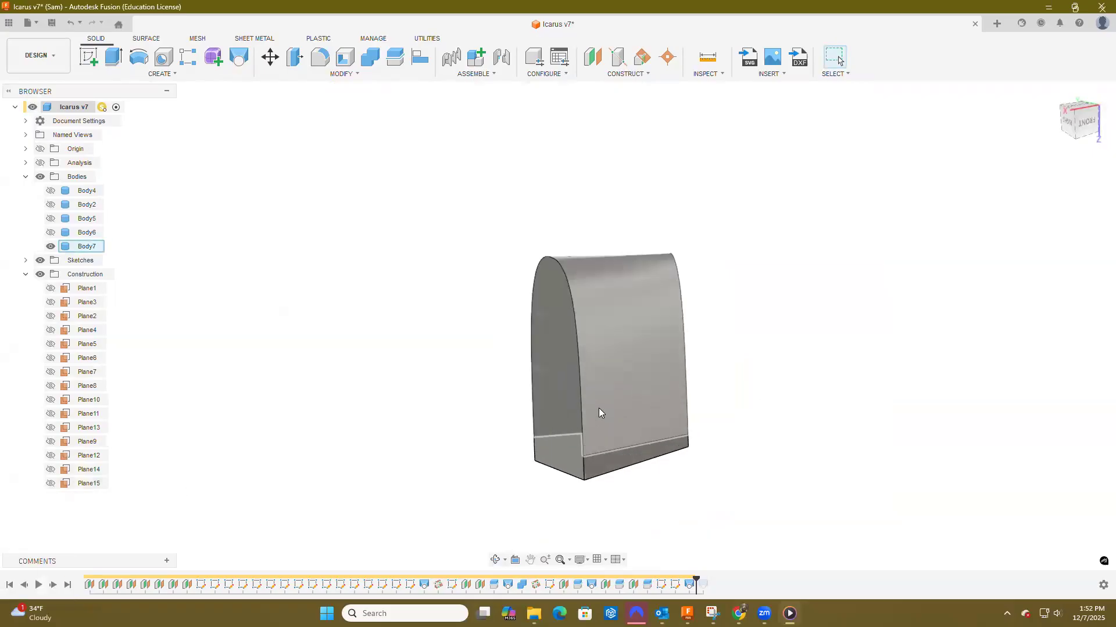